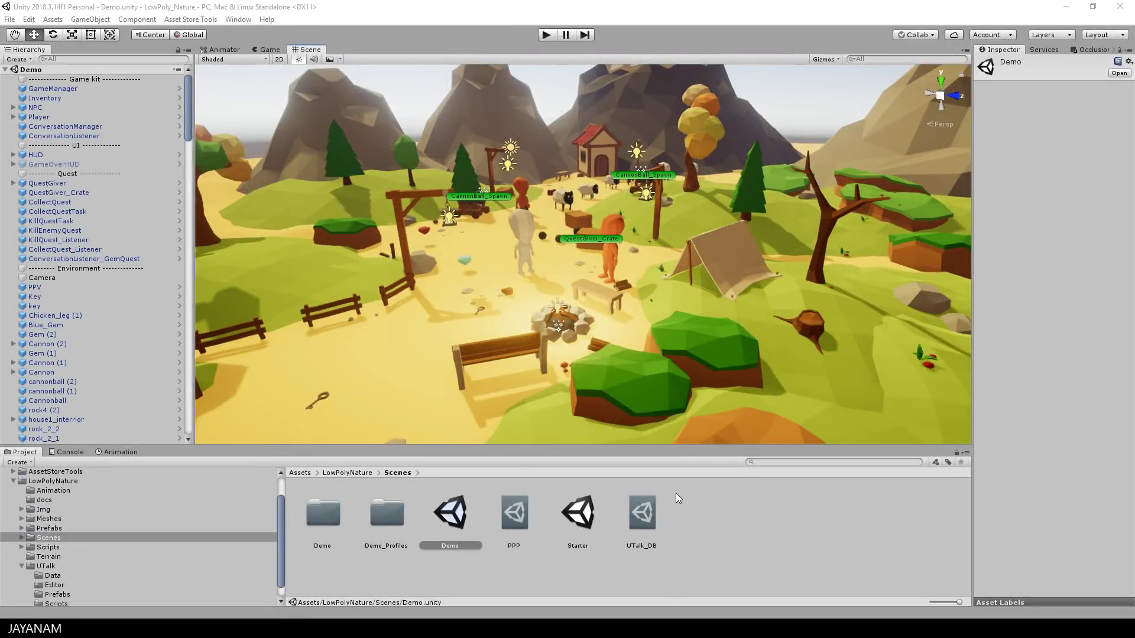
# - Open the Starter scene from the LowPolyNature Scenes folder and look over its objects
pyautogui.click(47, 537)
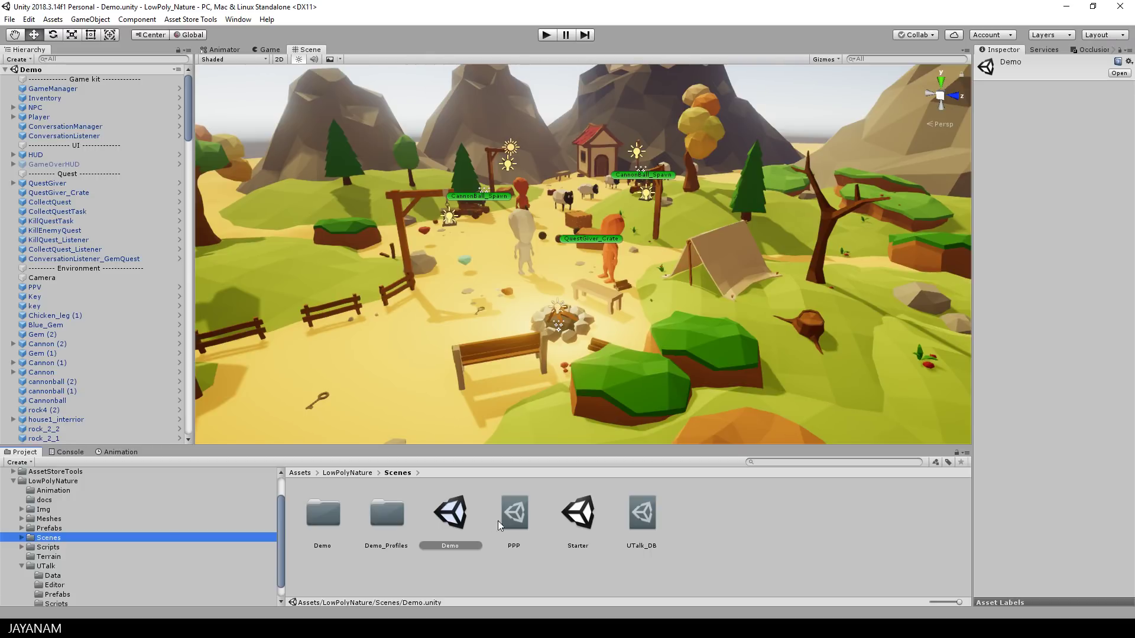
pyautogui.click(454, 513)
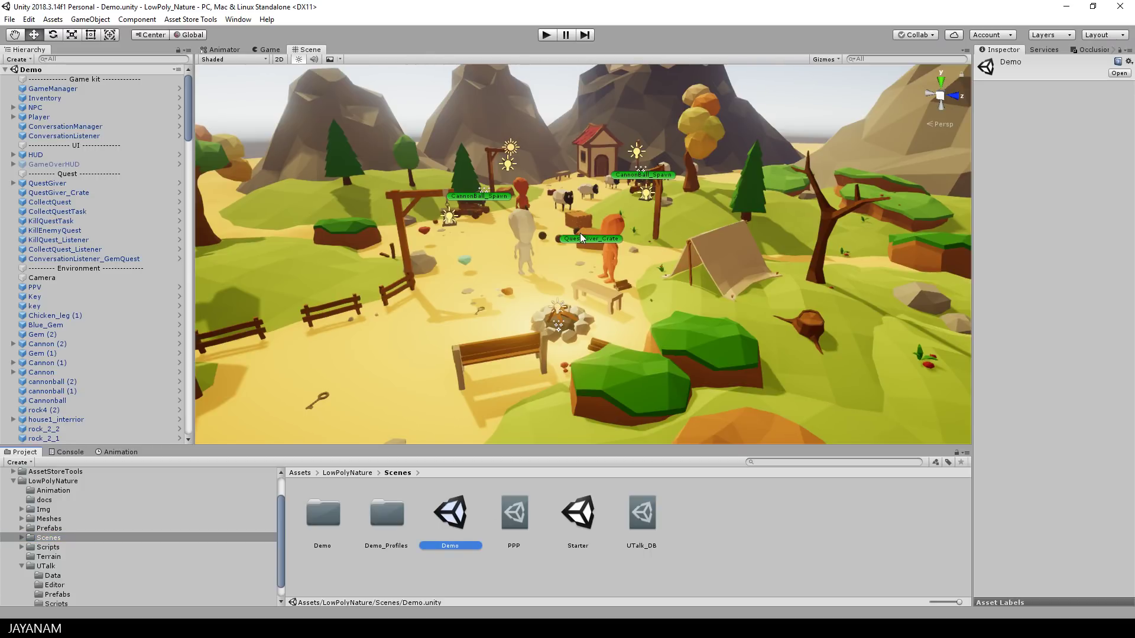
pyautogui.doubleClick(583, 513)
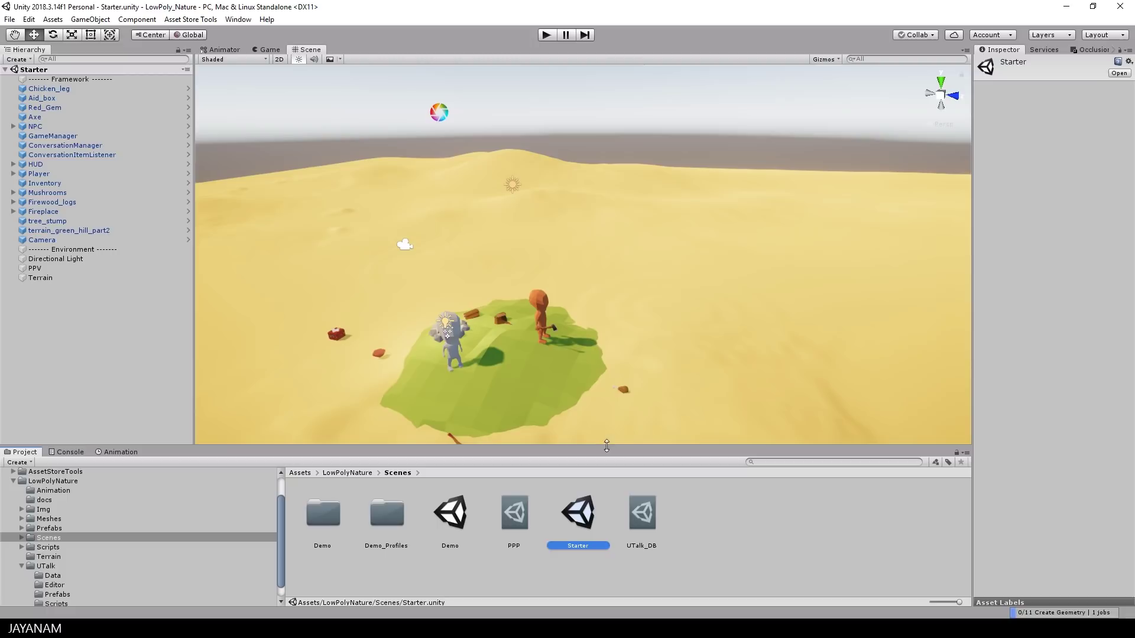
pyautogui.moveTo(666, 280); pyautogui.dragTo(688, 260, button='middle')
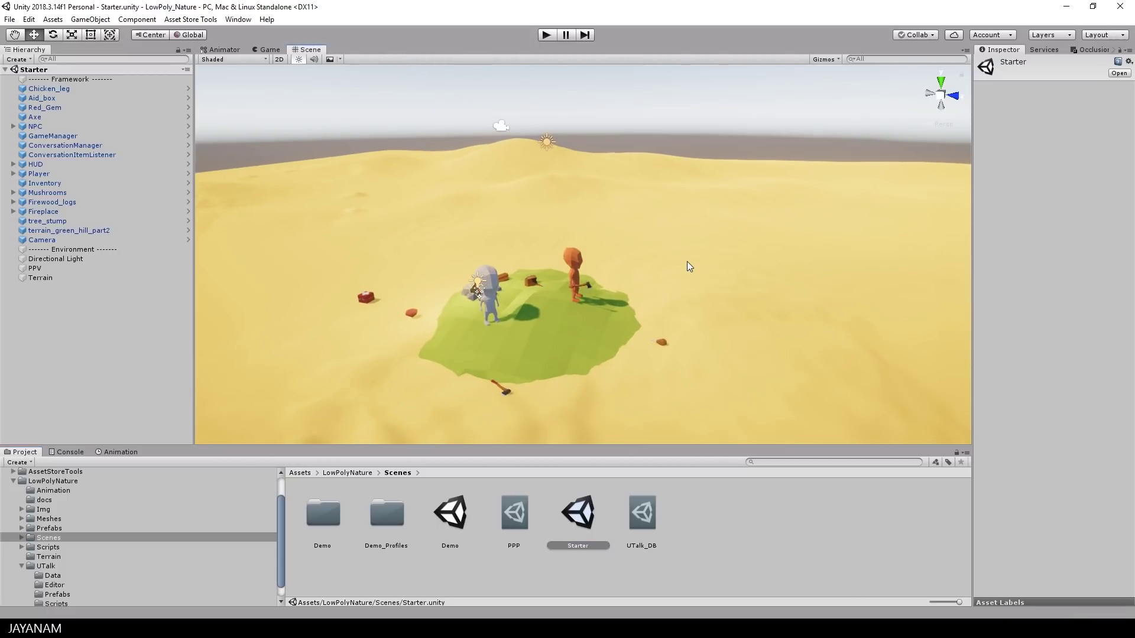
pyautogui.click(489, 278)
pyautogui.scroll(3, 506, 396)
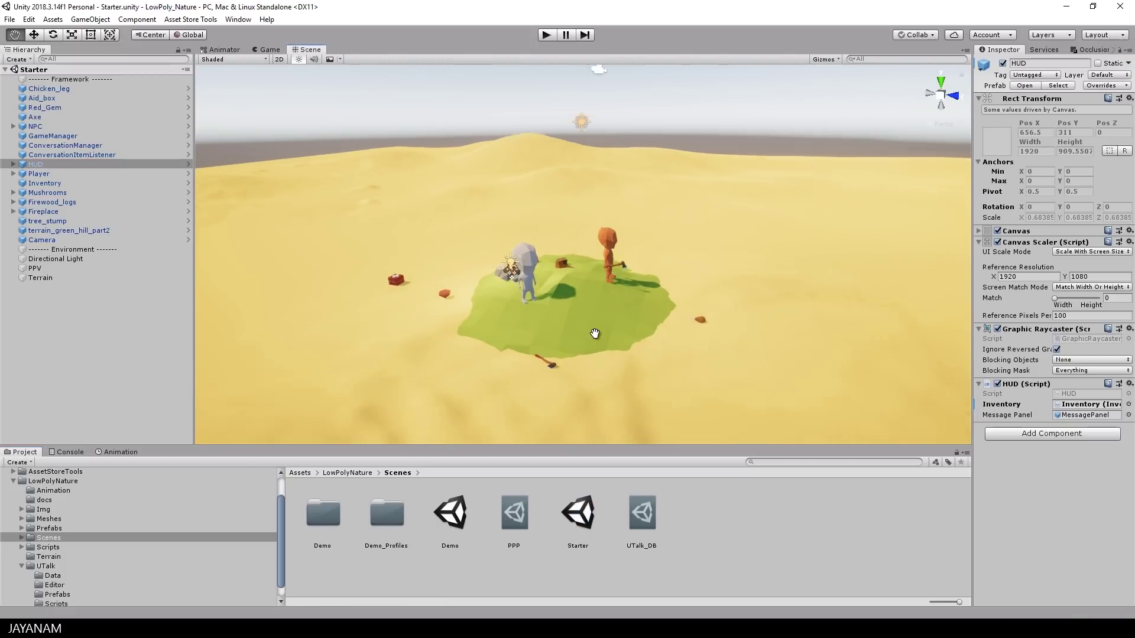
# - Duplicate the Starter scene under the name NewCoolScene and open the copy
pyautogui.click(585, 512)
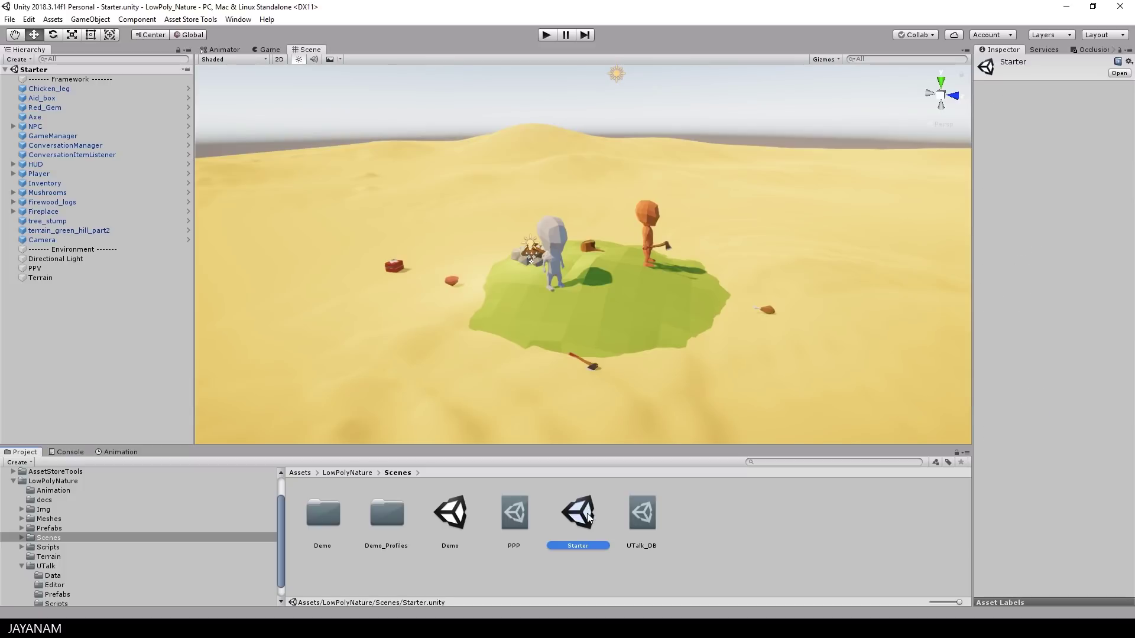
pyautogui.hotkey('ctrl', 'd')
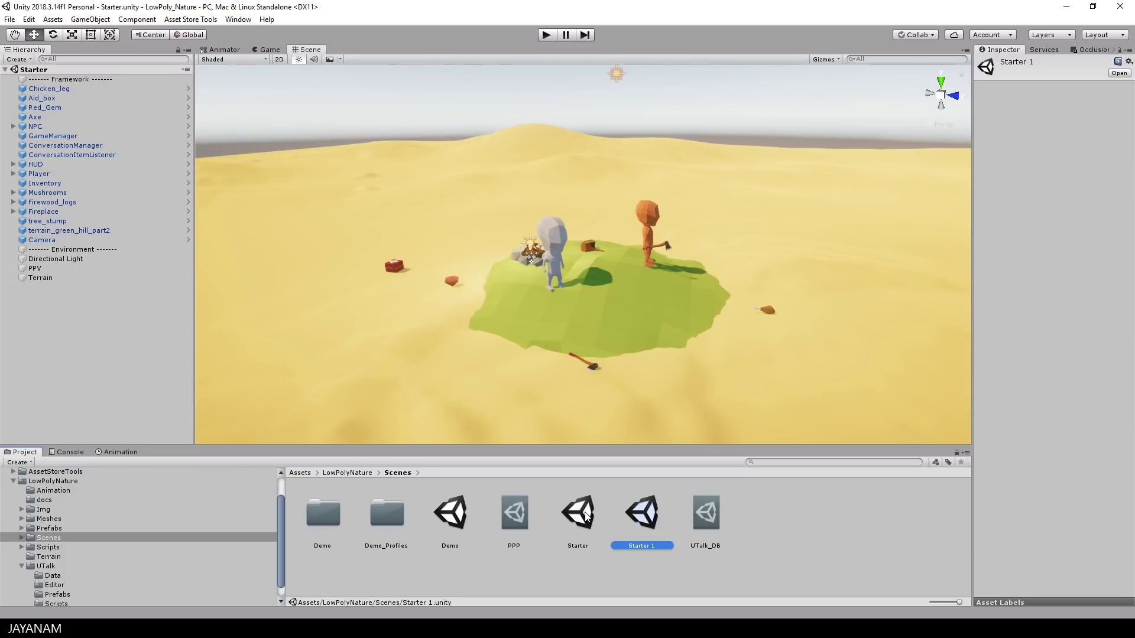
pyautogui.click(650, 520)
pyautogui.write('NewCoolScene')
pyautogui.press('Return')
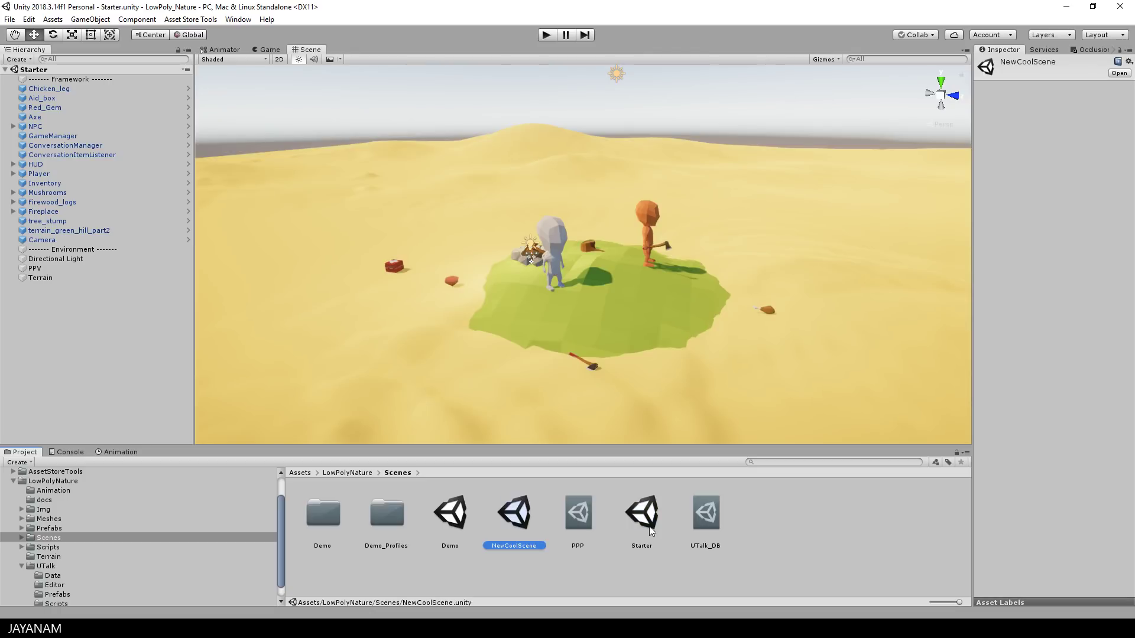
pyautogui.doubleClick(522, 526)
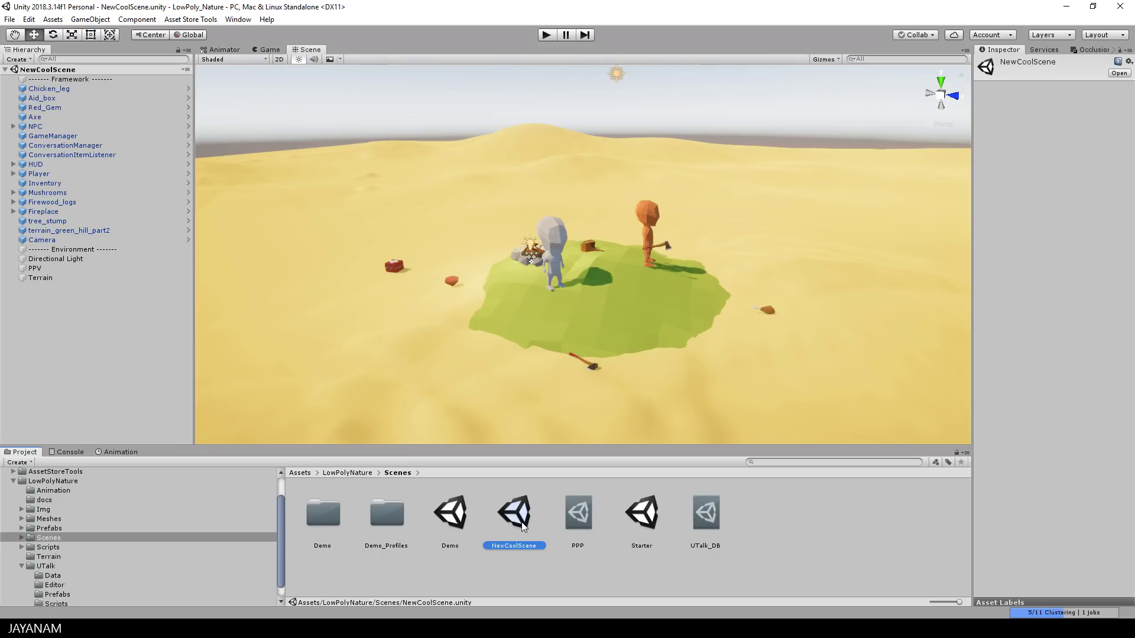
# - Run NewCoolScene in play mode and test picking up and swinging the axe beside the green hill
pyautogui.click(547, 35)
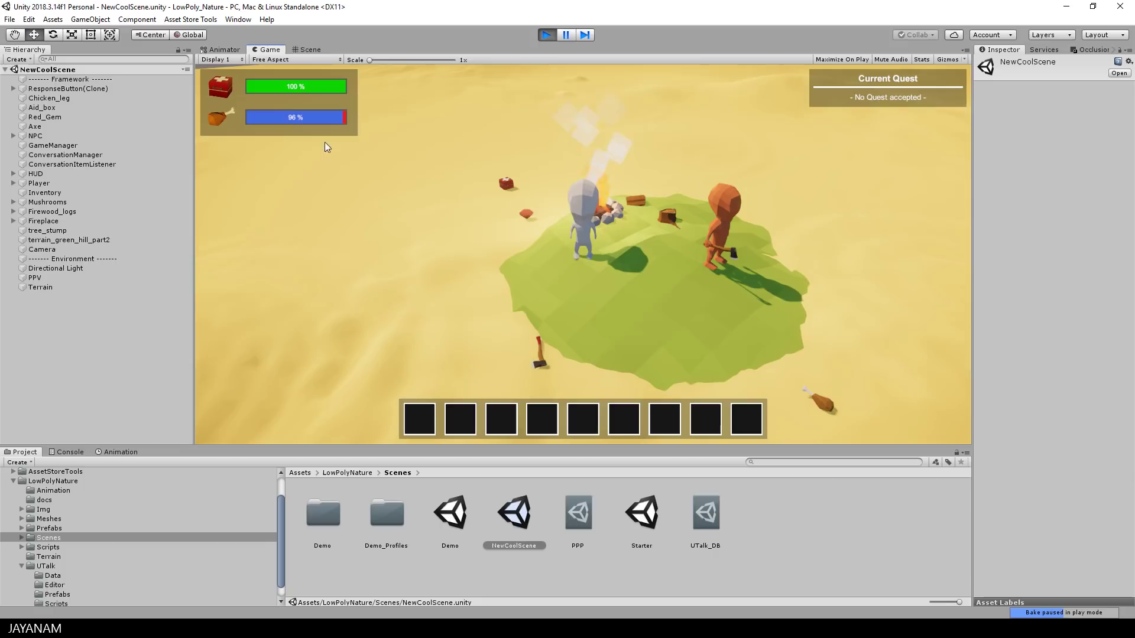
pyautogui.press('s')
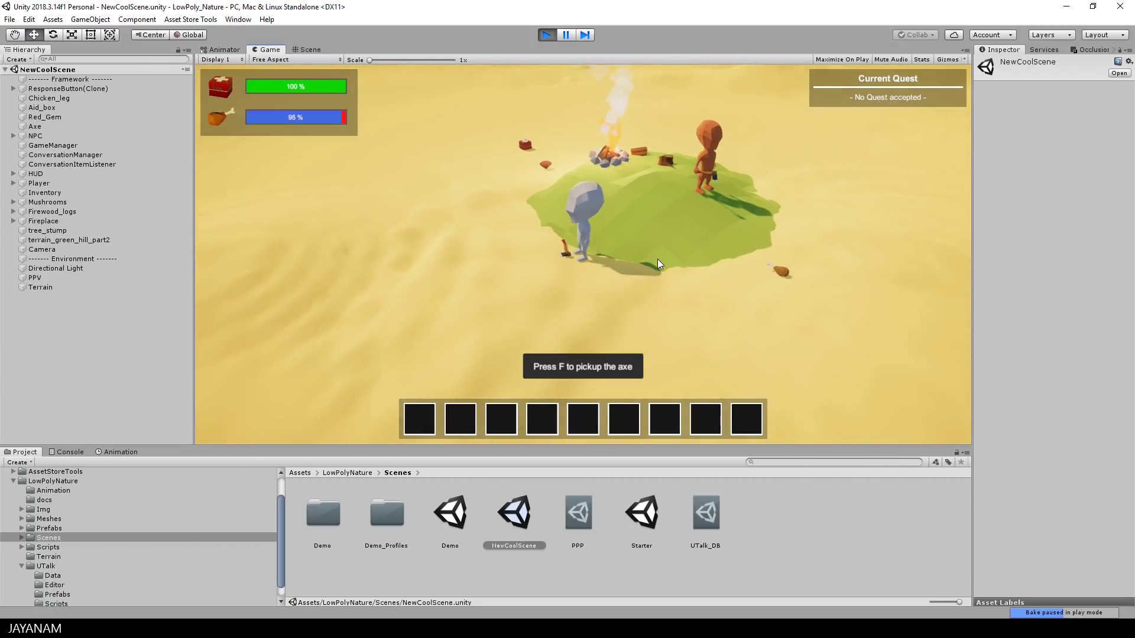
pyautogui.press('f')
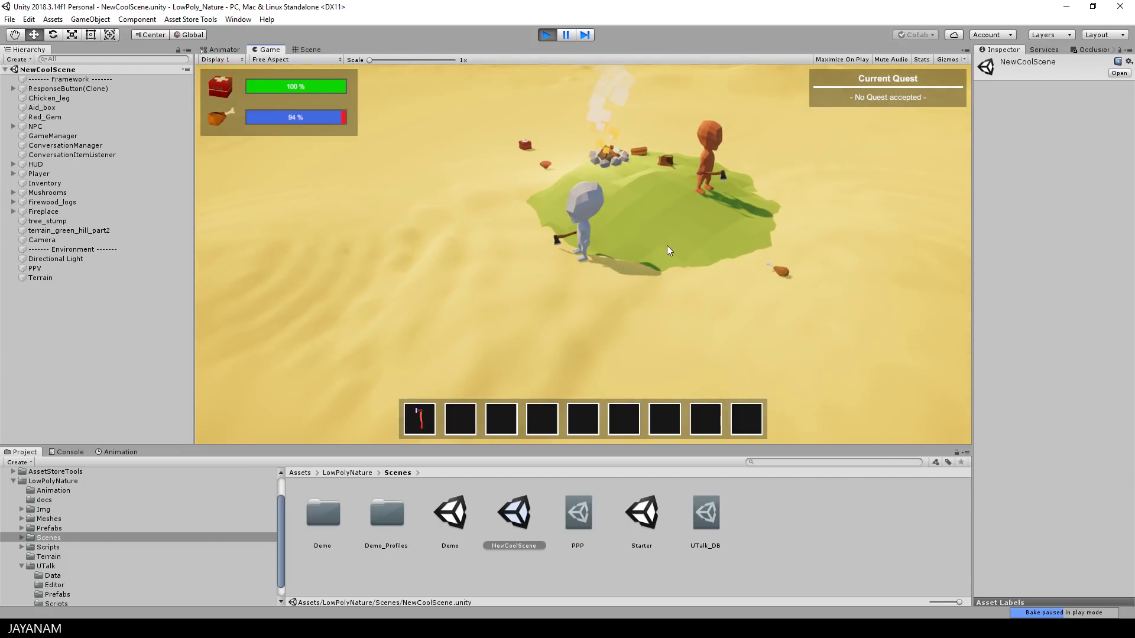
pyautogui.click(561, 280)
# - Walk the player to the red gem, pick it up, and test switching the held item between gem and axe
pyautogui.moveTo(562, 280); pyautogui.dragTo(716, 270, button='middle')
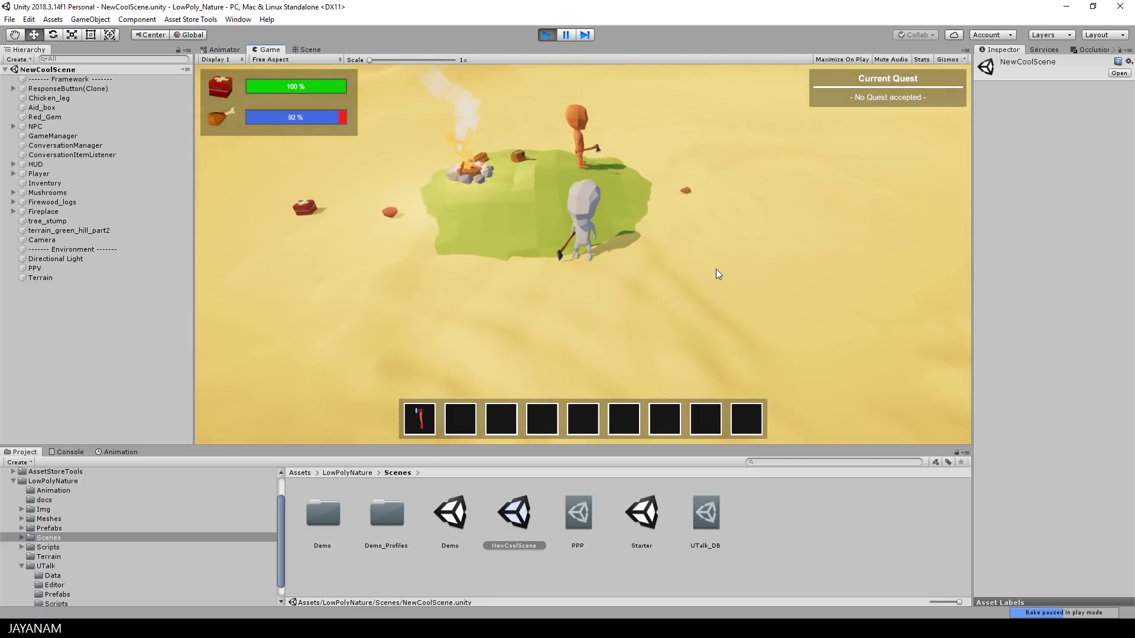
pyautogui.press('a')
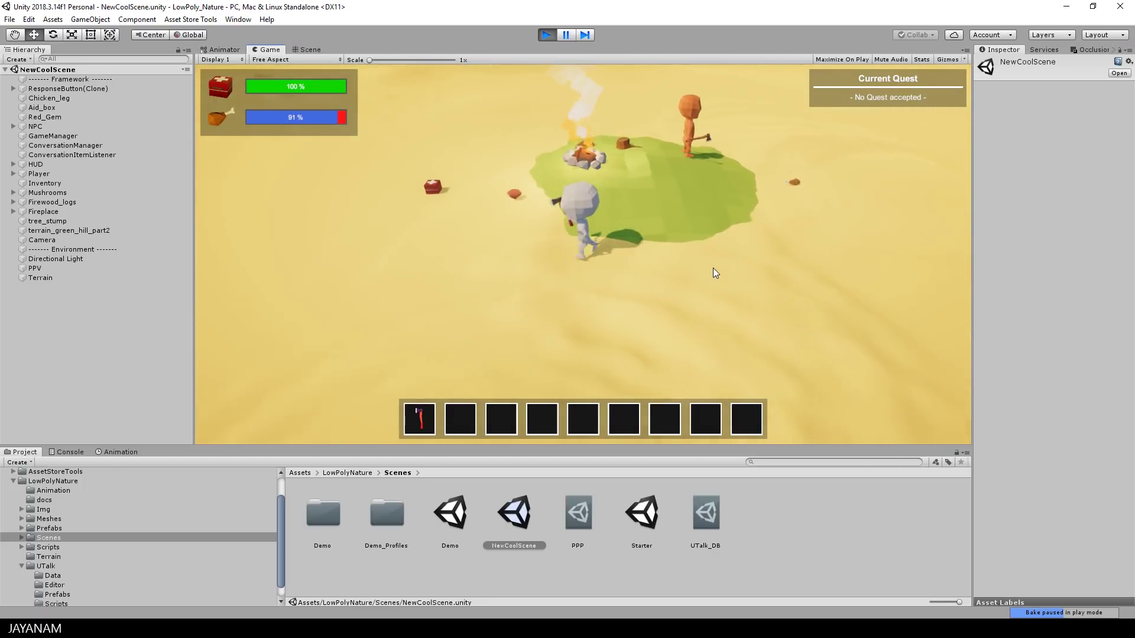
pyautogui.press('w')
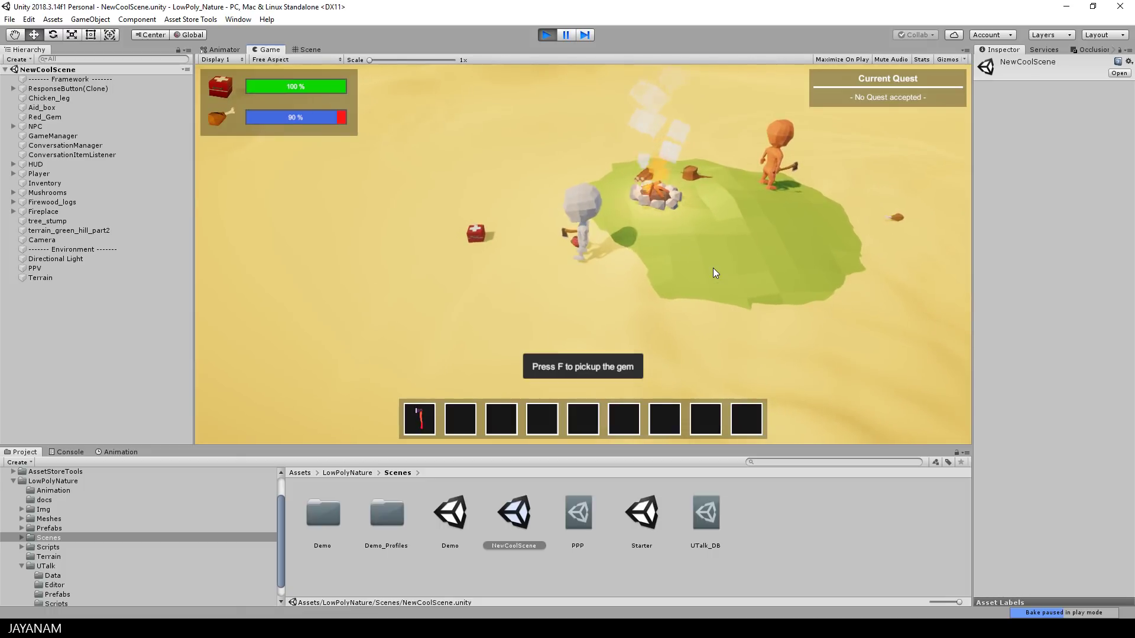
pyautogui.press('f')
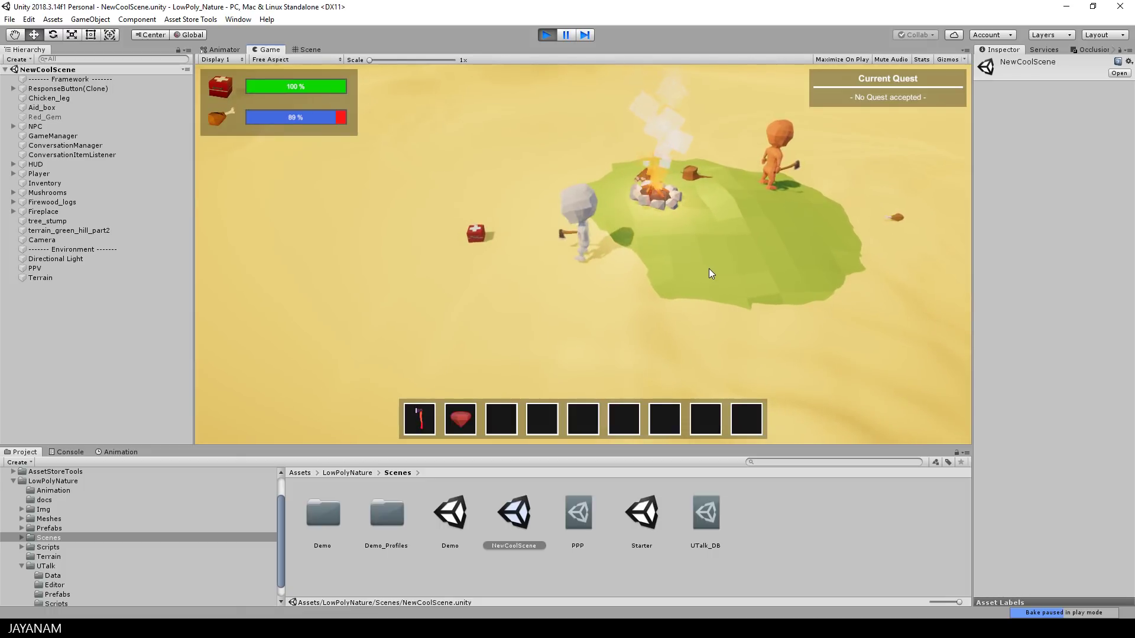
pyautogui.click(463, 417)
pyautogui.moveTo(568, 285); pyautogui.dragTo(728, 264, button='middle')
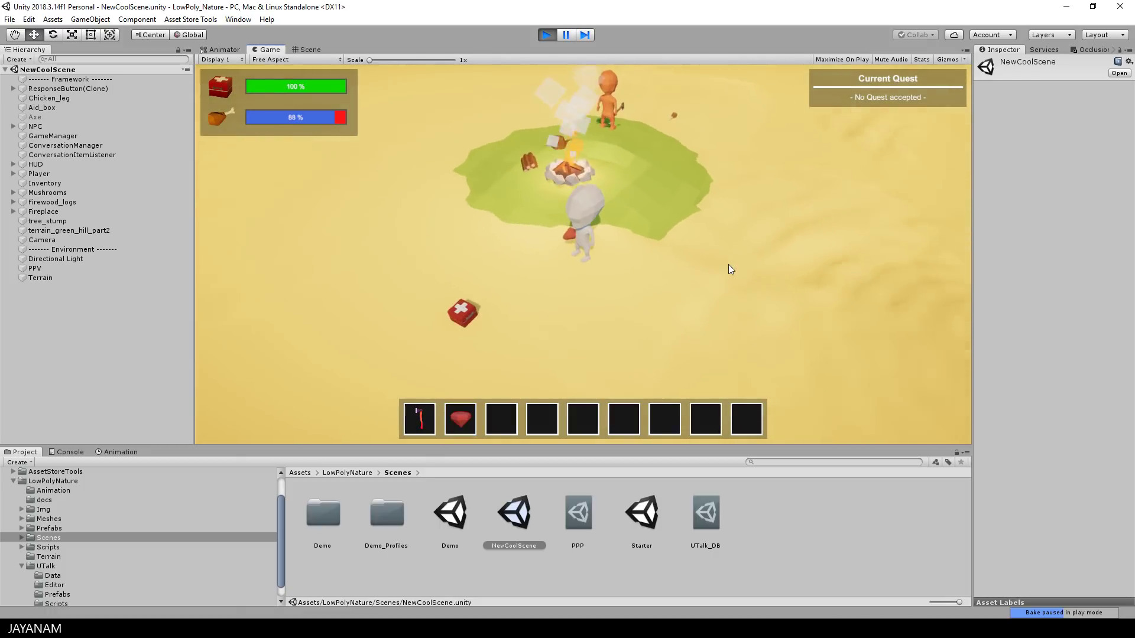
pyautogui.click(431, 418)
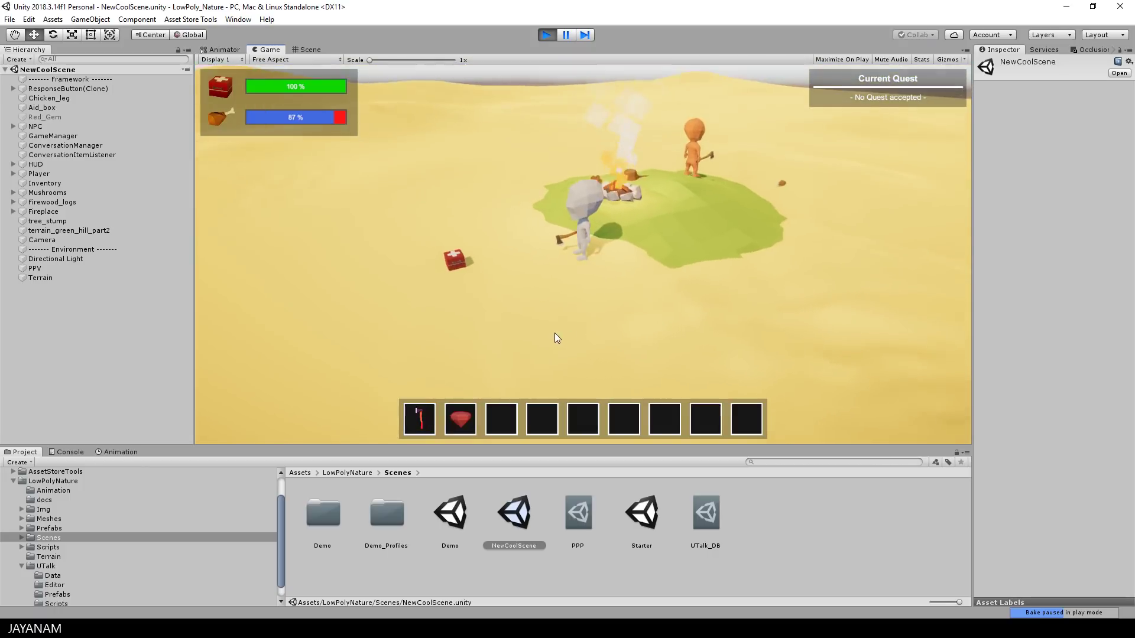
# - Walk the player into the campfire and back out to test the health damage
pyautogui.press('w')
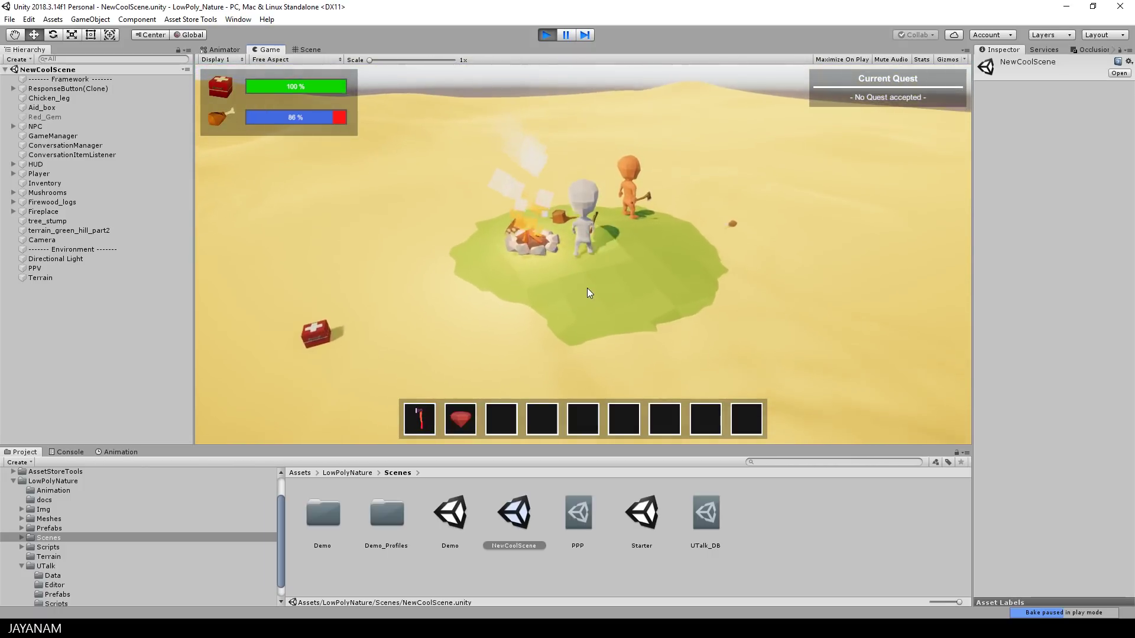
pyautogui.press('a')
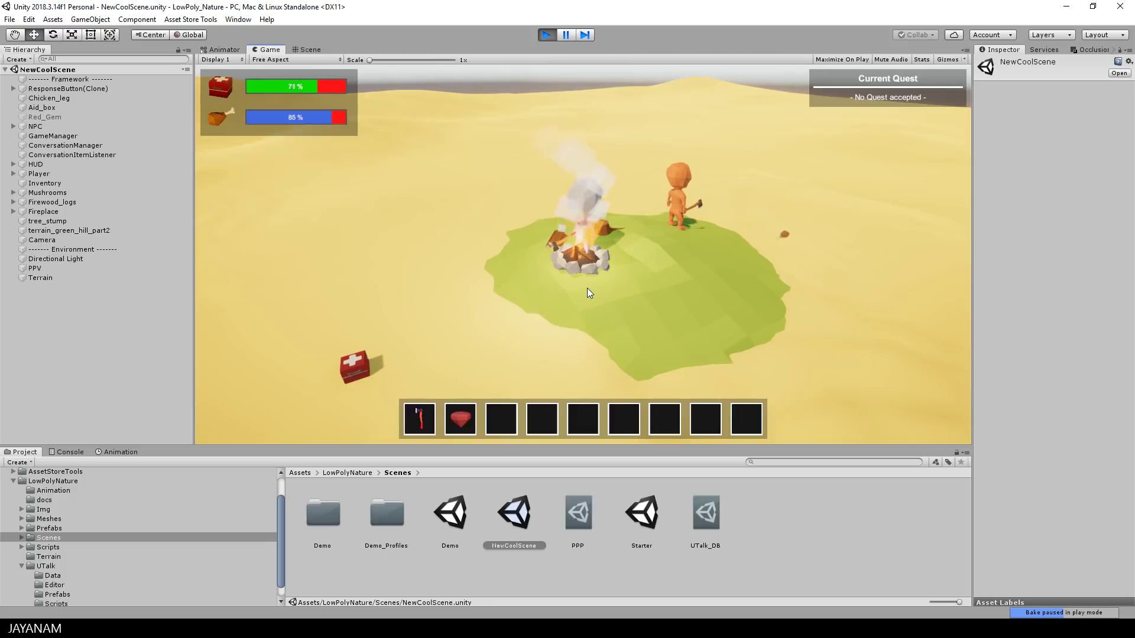
pyautogui.press('s')
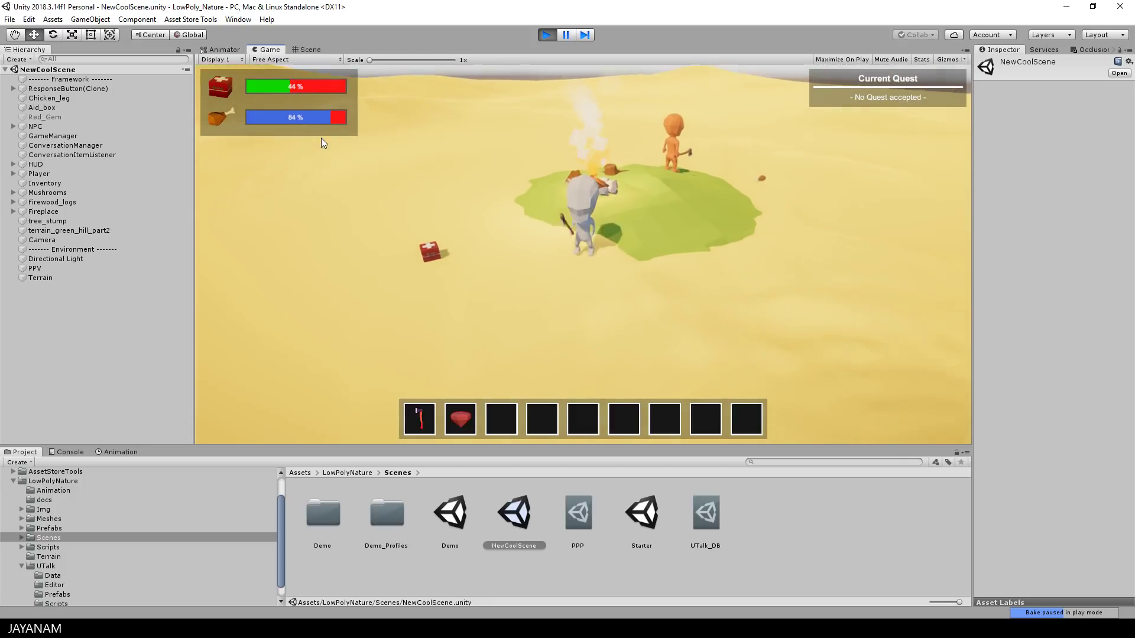
# - Pick up the first aid box and use it from the inventory to test healing
pyautogui.press('a')
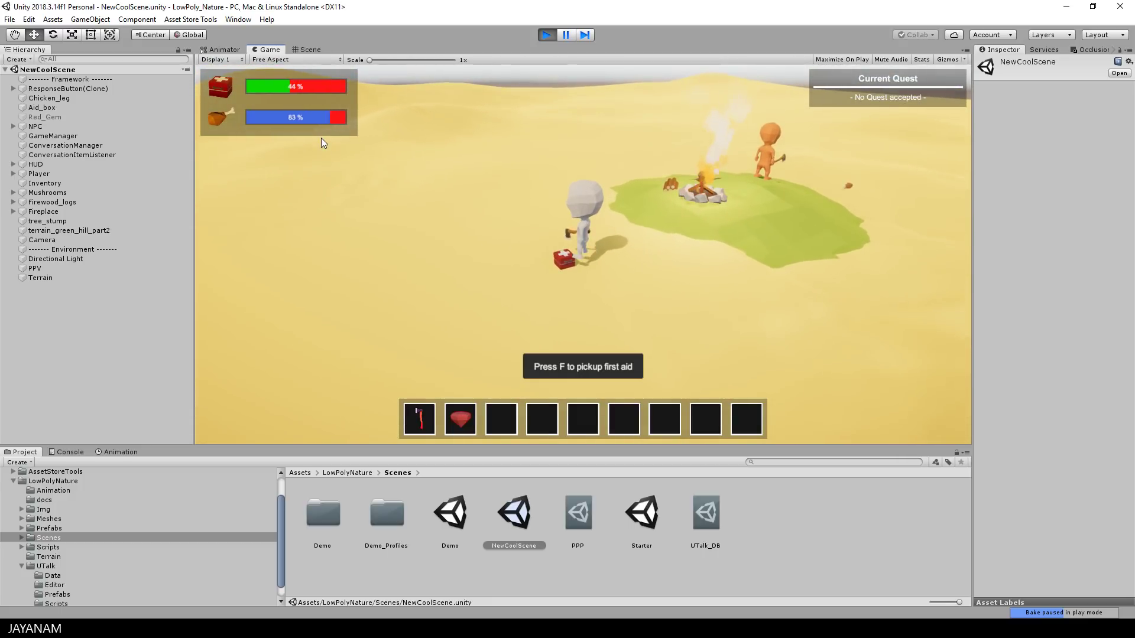
pyautogui.press('f')
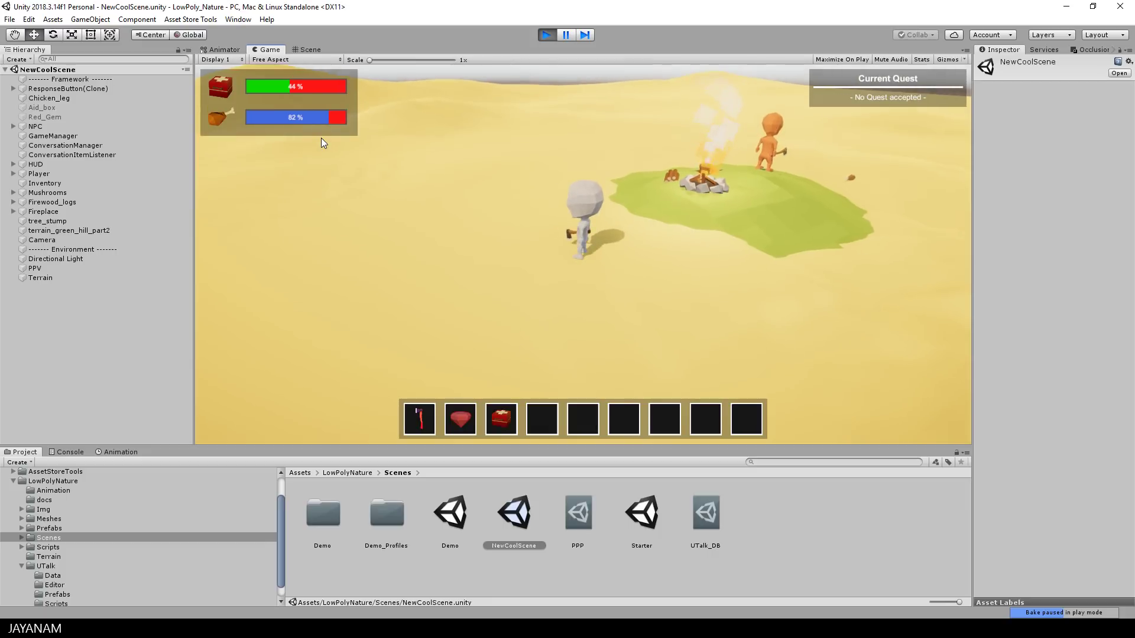
pyautogui.click(500, 422)
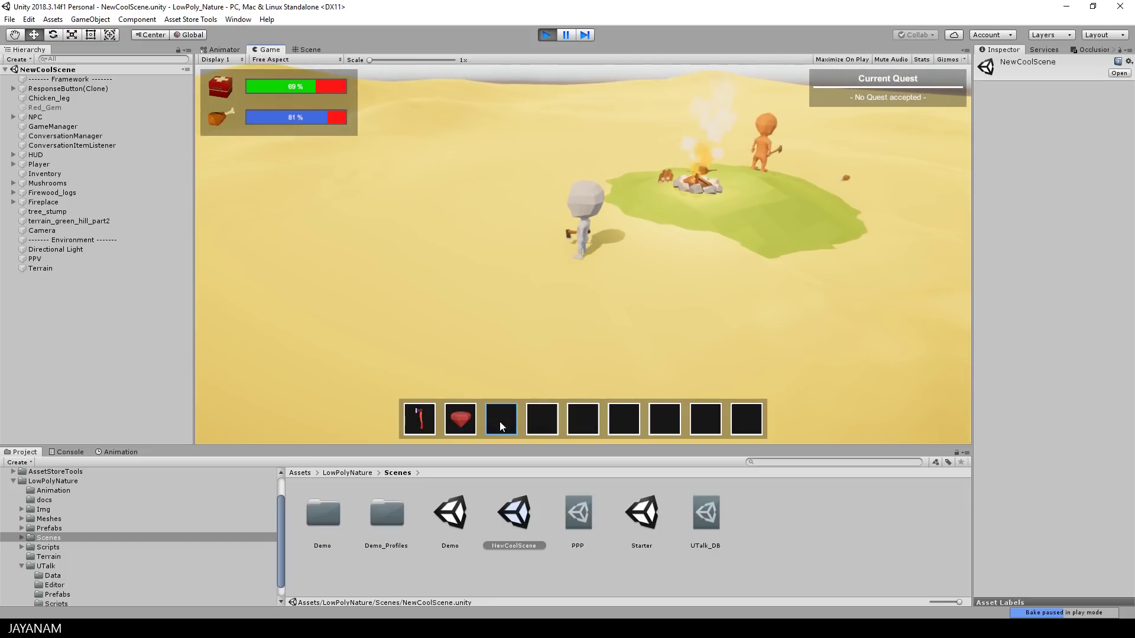
# - Walk the player past the campfire to the chicken leg and pick up the food
pyautogui.press('w')
pyautogui.press('d')
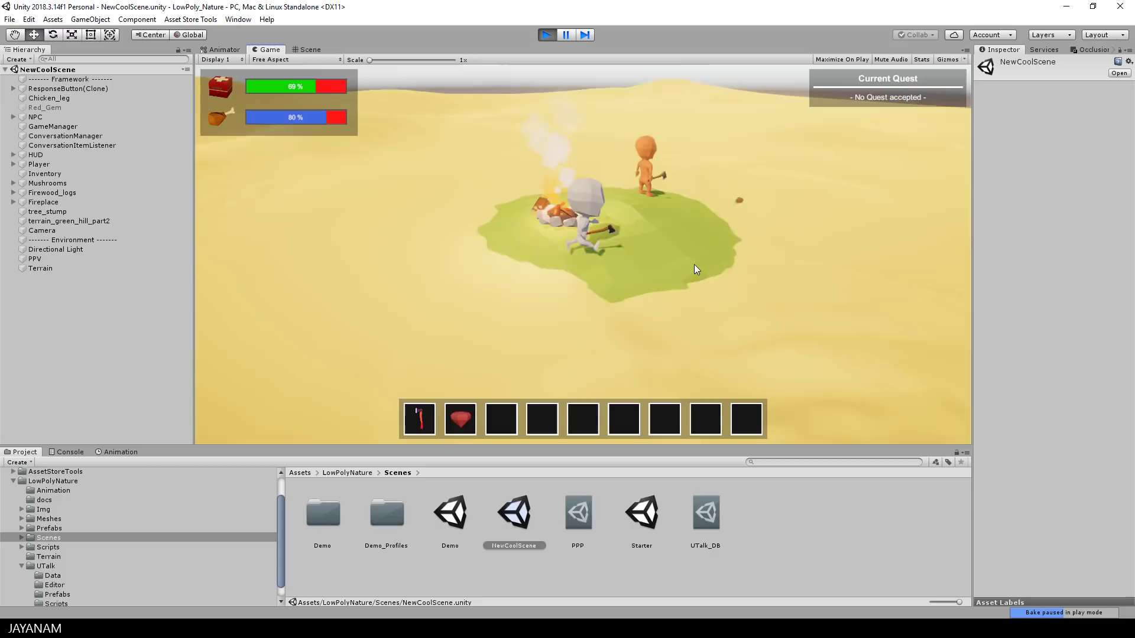
pyautogui.press('d')
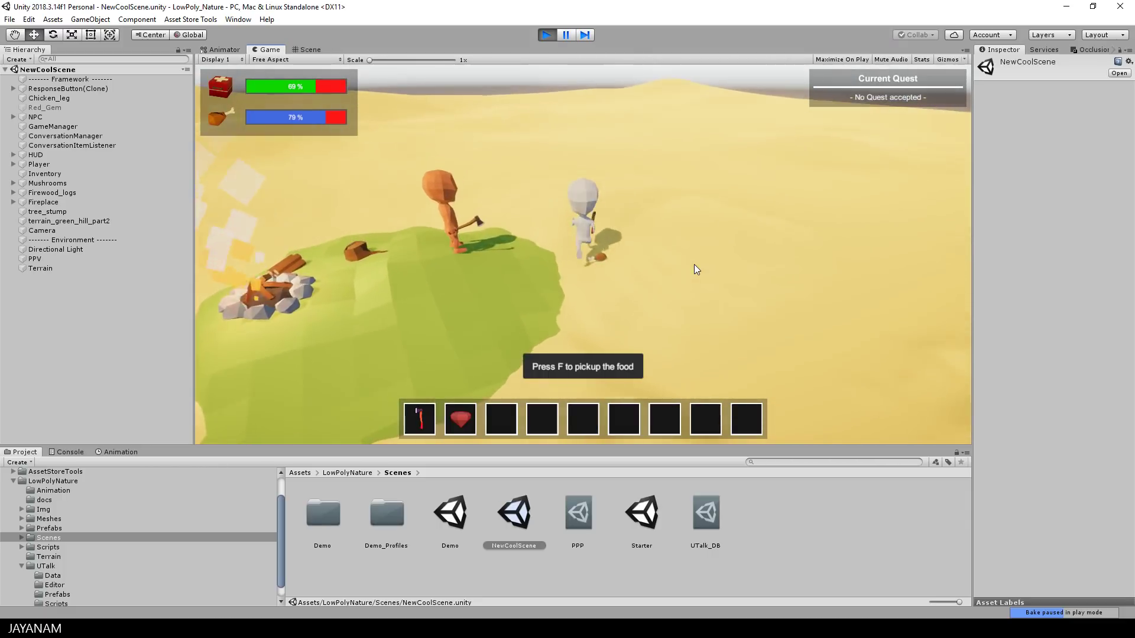
pyautogui.press('f')
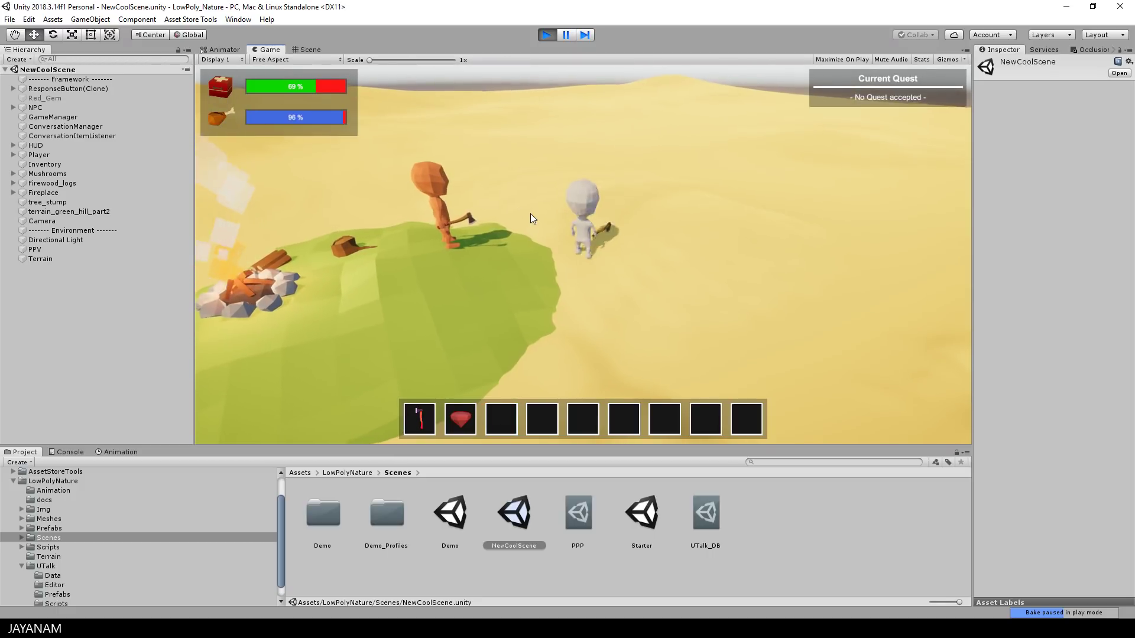
# - Test the NPC conversation with the reply "Fine, but put that axe down!" and stop play mode
pyautogui.press('a')
pyautogui.moveTo(589, 199); pyautogui.dragTo(481, 199, button='middle')
pyautogui.press('w')
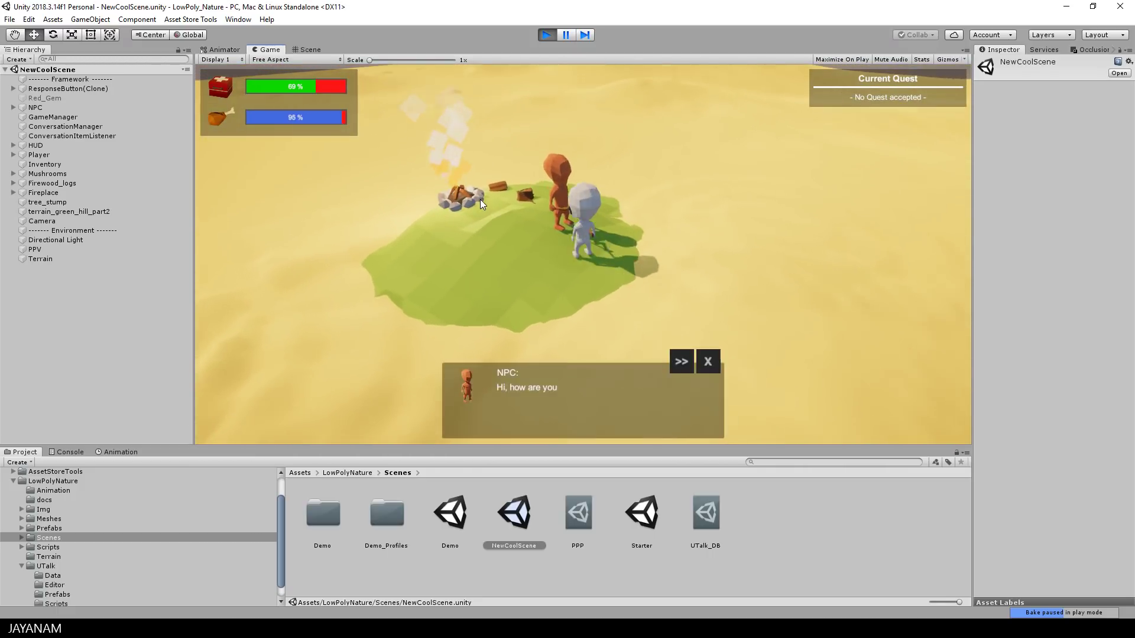
pyautogui.click(678, 357)
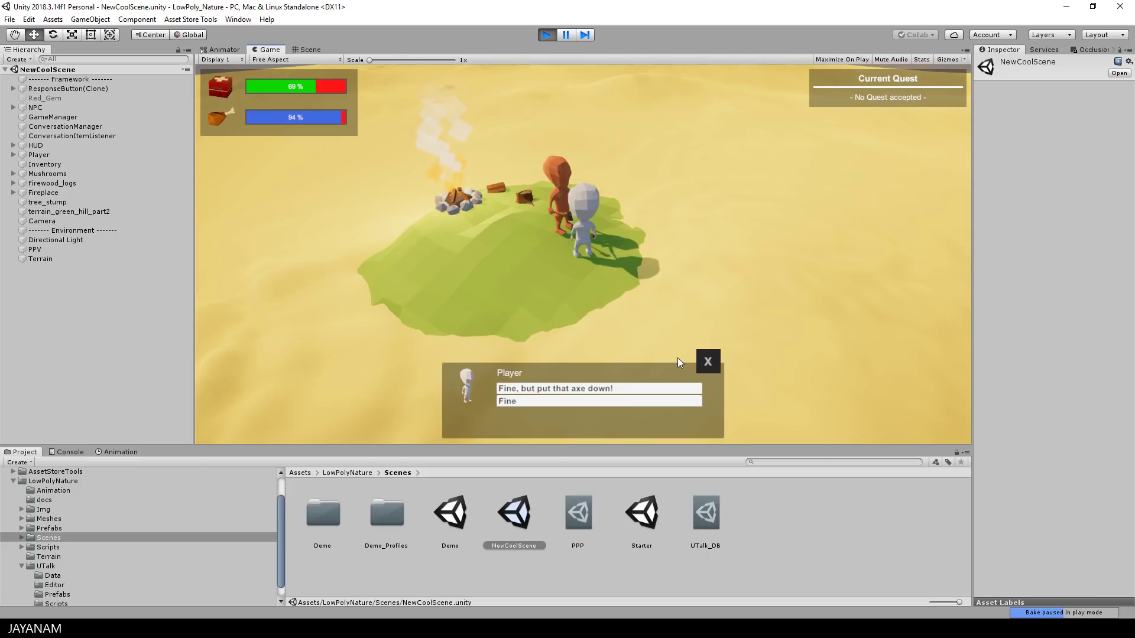
pyautogui.click(596, 388)
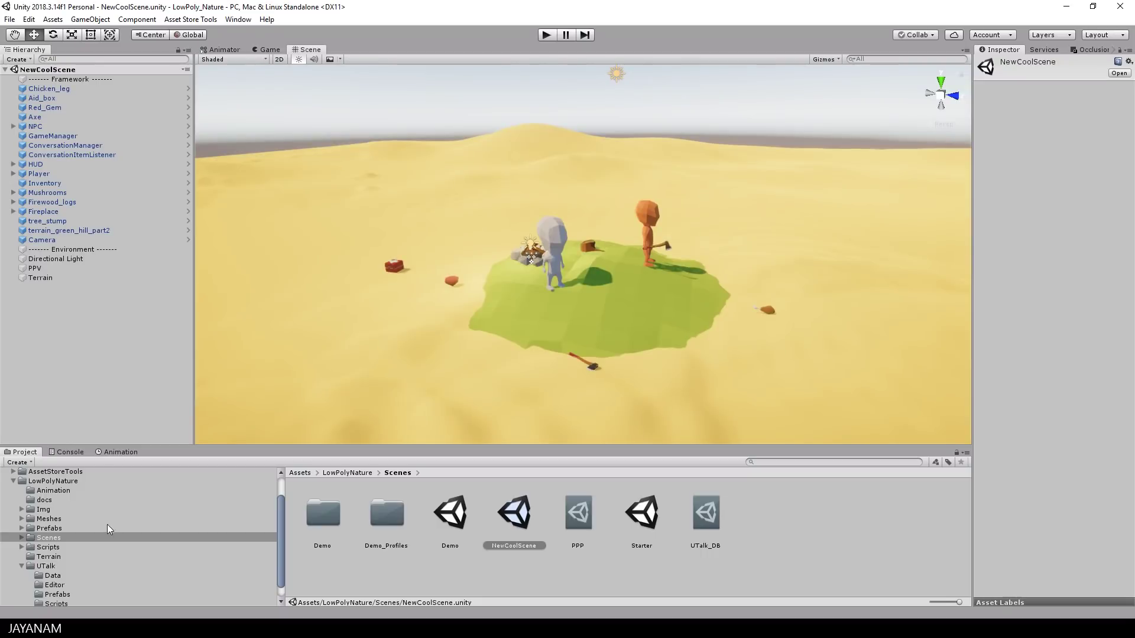
# - Add the Quest prefab from the Prefabs/Quest folder to the scene and rename it MyQuest
pyautogui.click(49, 528)
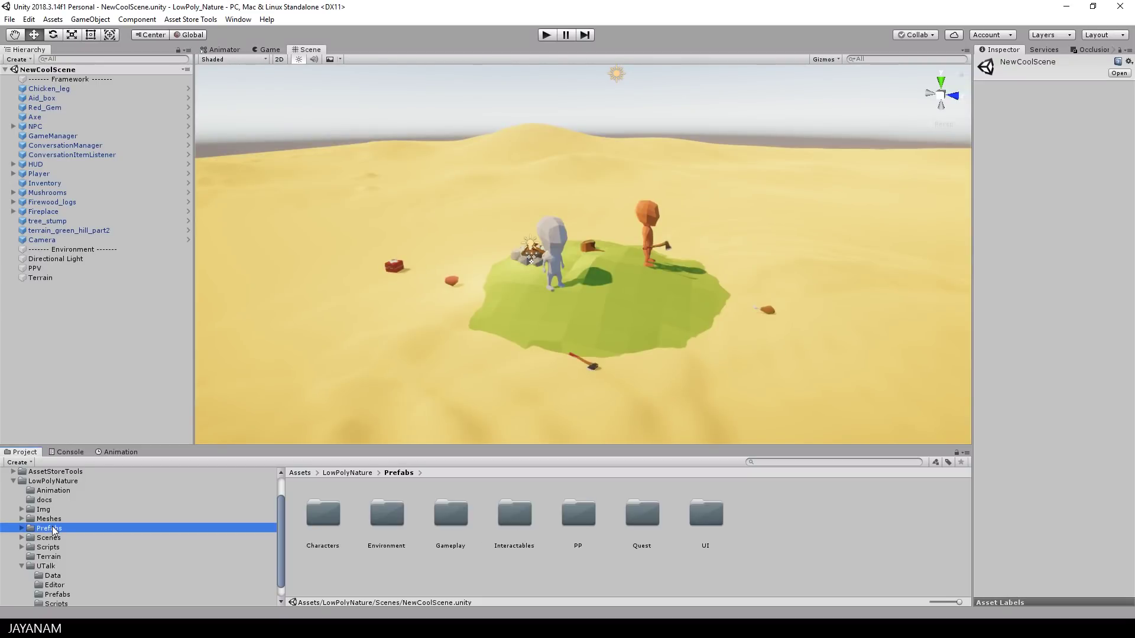
pyautogui.doubleClick(643, 514)
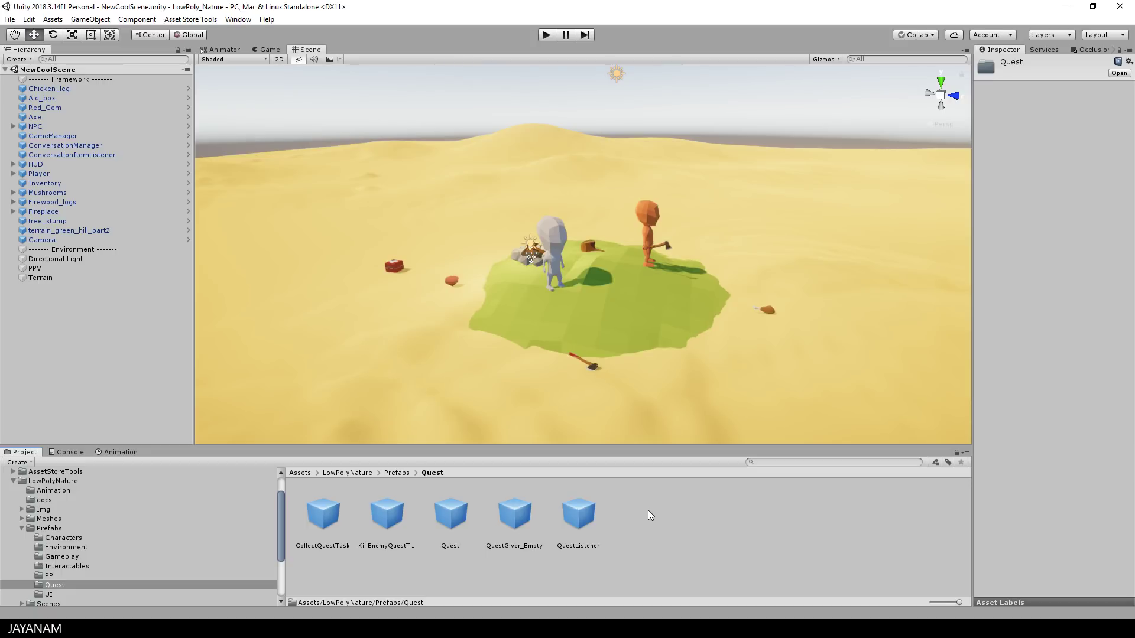
pyautogui.moveTo(451, 512); pyautogui.dragTo(37, 342)
pyautogui.click(40, 288)
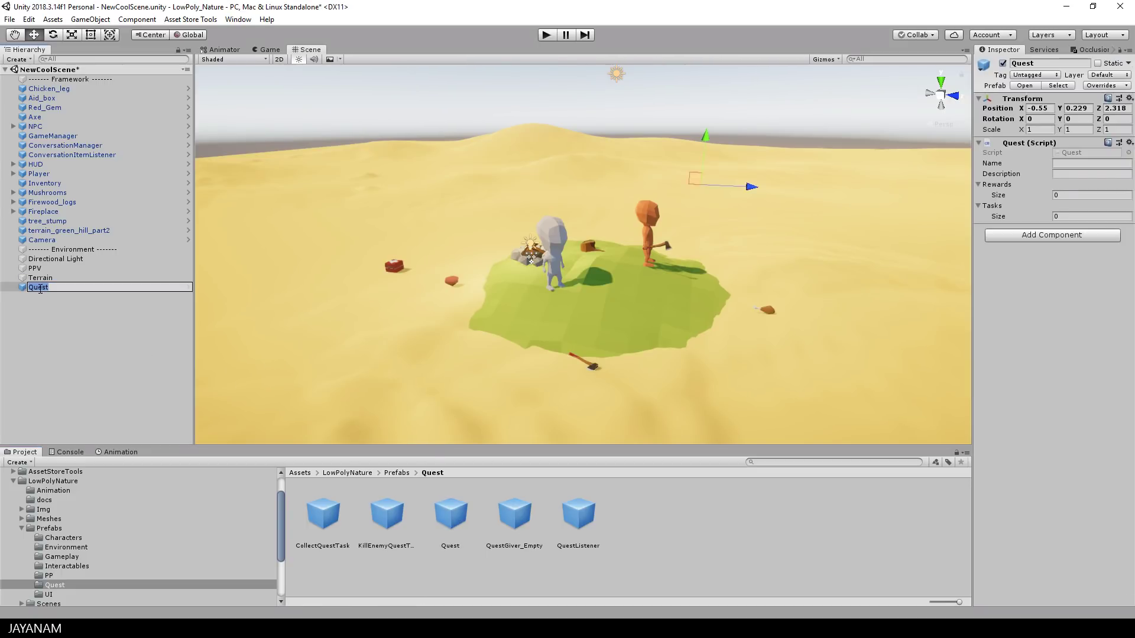
pyautogui.write('MyQuest')
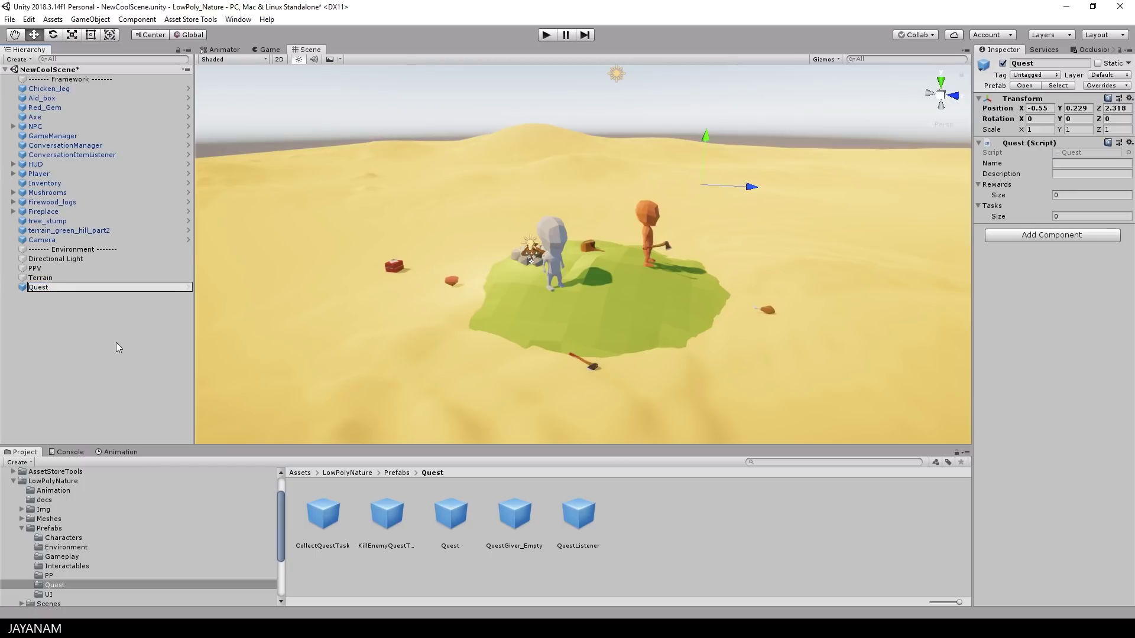
pyautogui.press('Return')
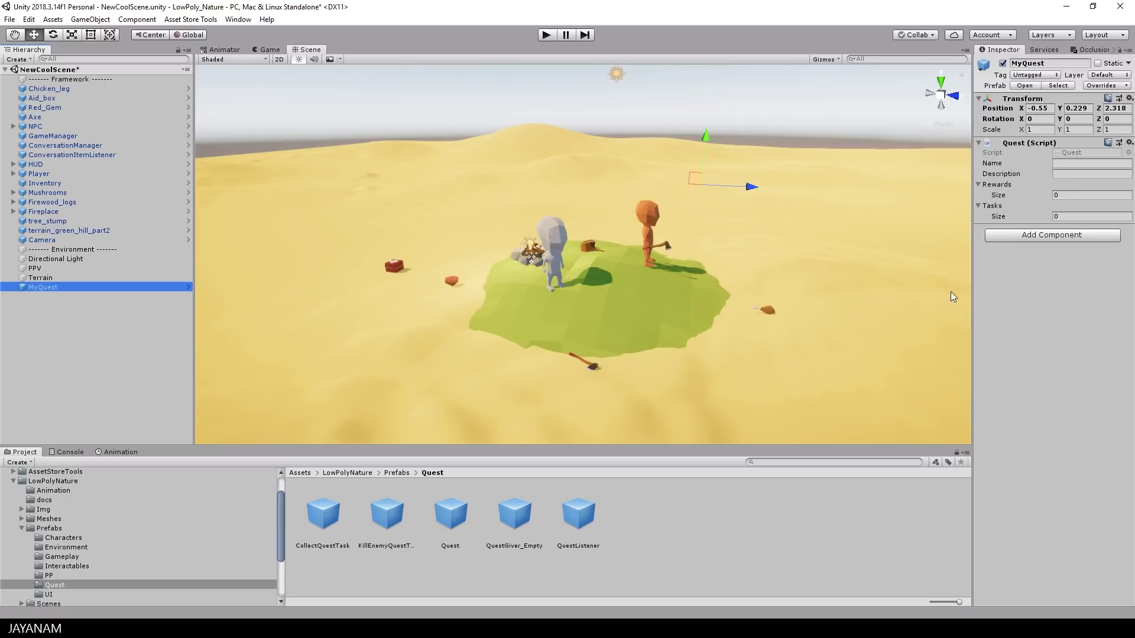
# - Name the MyQuest quest "Find Gems" and give it the description "You have to find gems"
pyautogui.moveTo(972, 290); pyautogui.dragTo(926, 289)
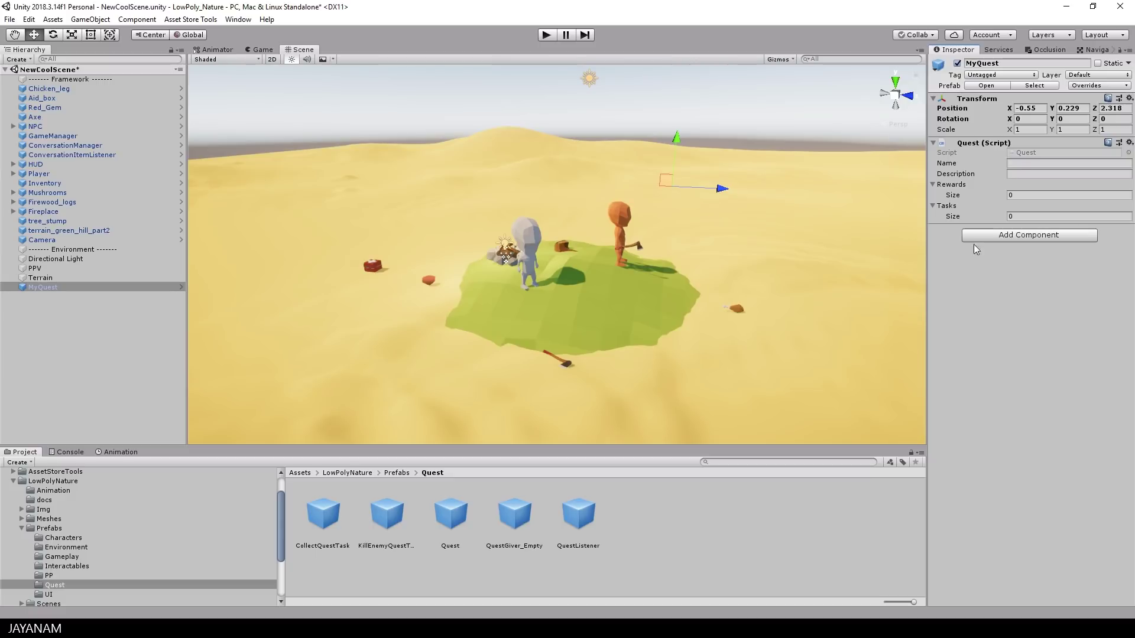
pyautogui.click(1020, 164)
pyautogui.write('Find Gems')
pyautogui.click(1023, 174)
pyautogui.write('You have to find ')
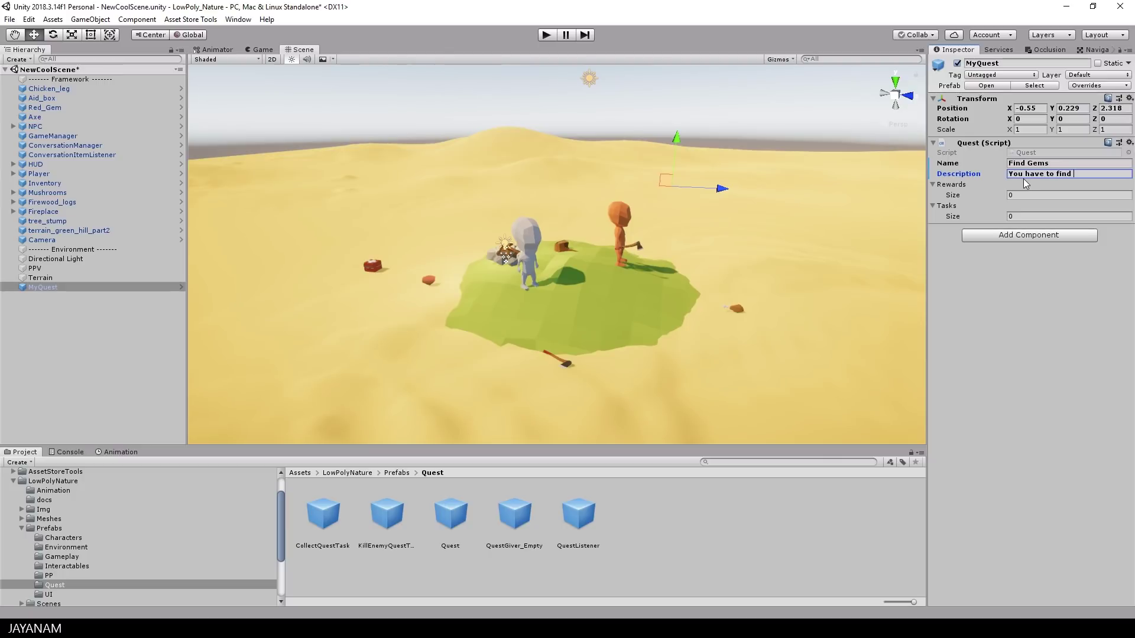
pyautogui.write('gems')
# - Give the quest two rewards from the Interactables prefabs: Chicken_leg with count 3 and Aid_box with count 2
pyautogui.click(1023, 194)
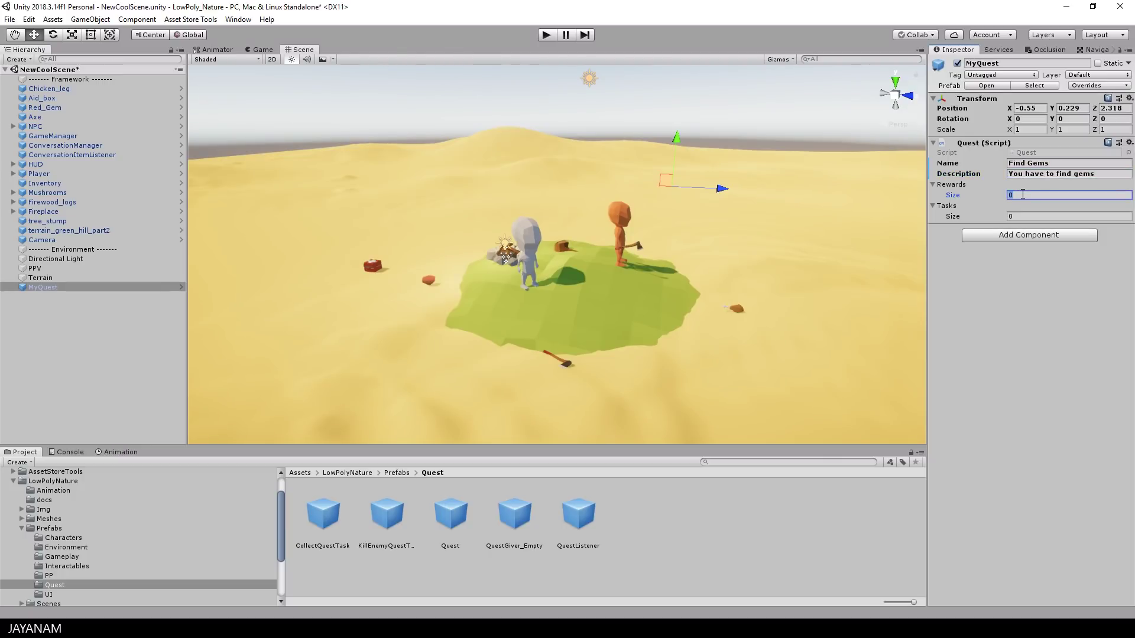
pyautogui.write('1')
pyautogui.press('Return')
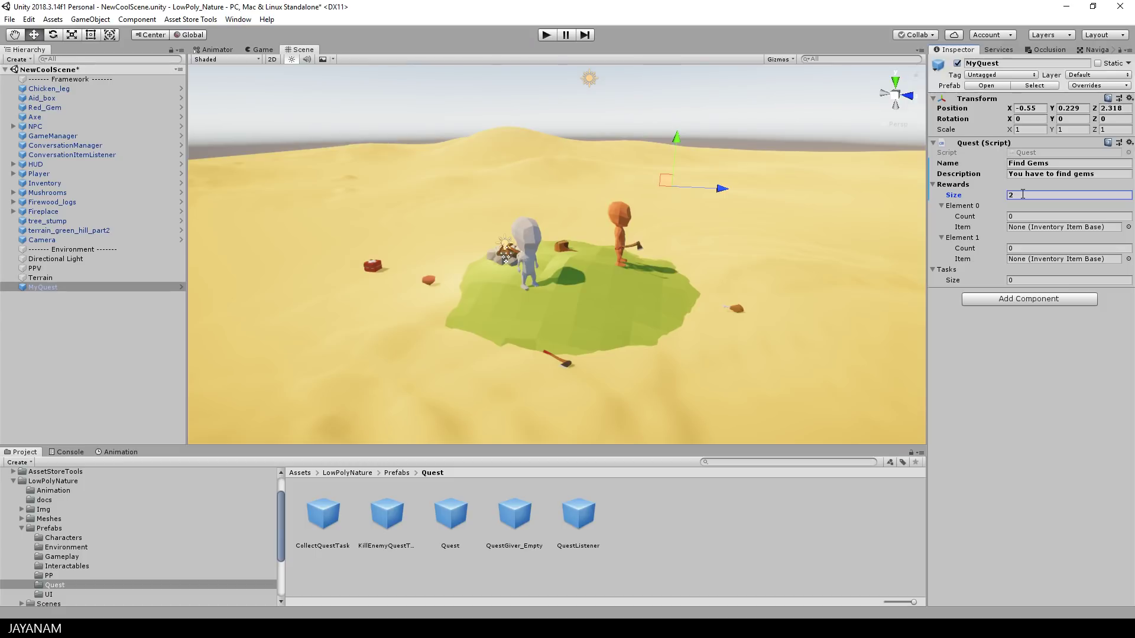
pyautogui.click(76, 569)
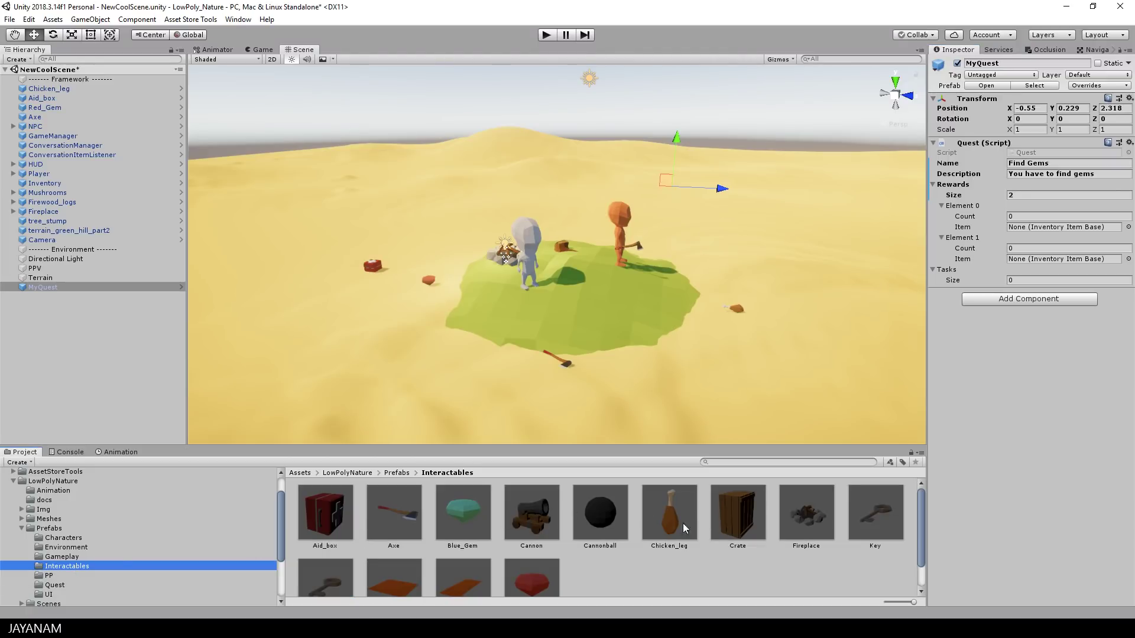
pyautogui.moveTo(674, 520); pyautogui.dragTo(1035, 231)
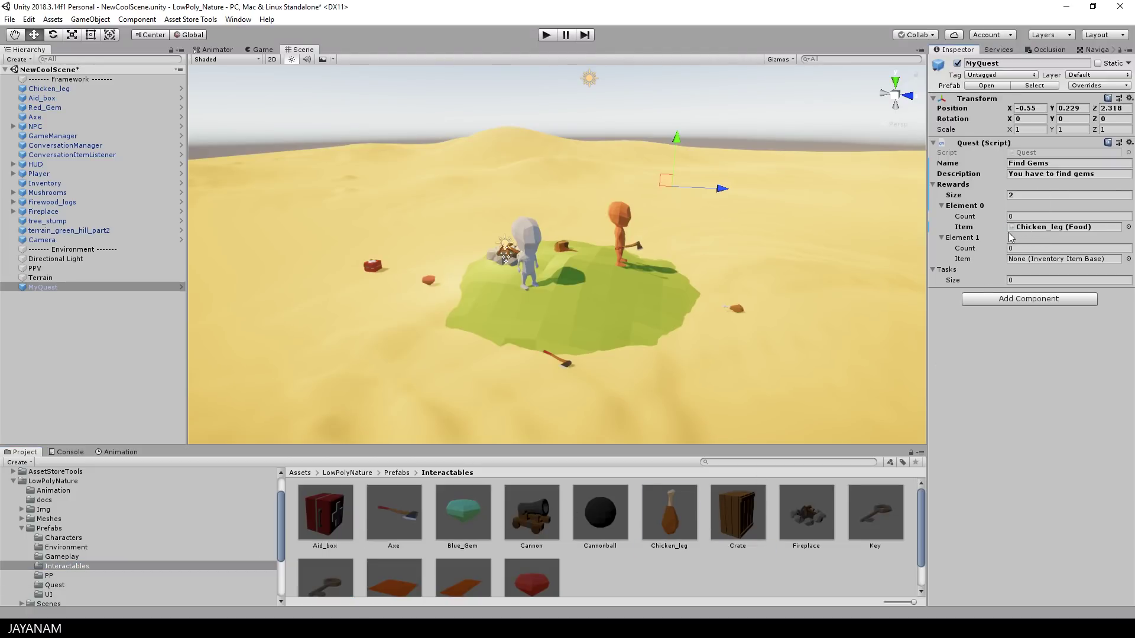
pyautogui.click(1022, 215)
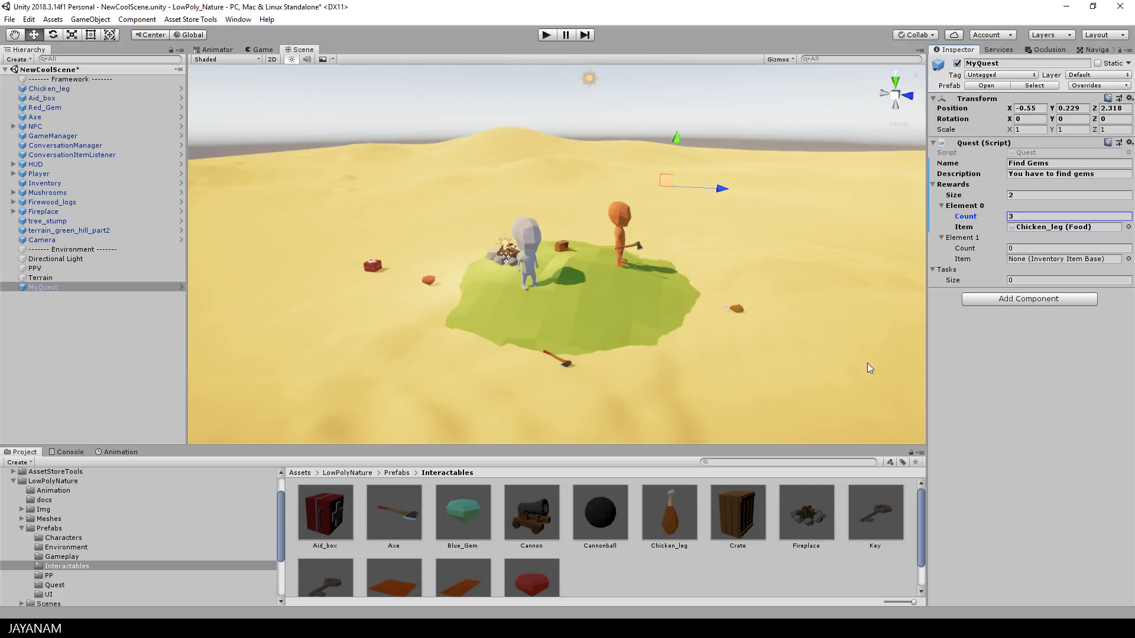
pyautogui.moveTo(326, 513); pyautogui.dragTo(1061, 259)
pyautogui.click(1026, 249)
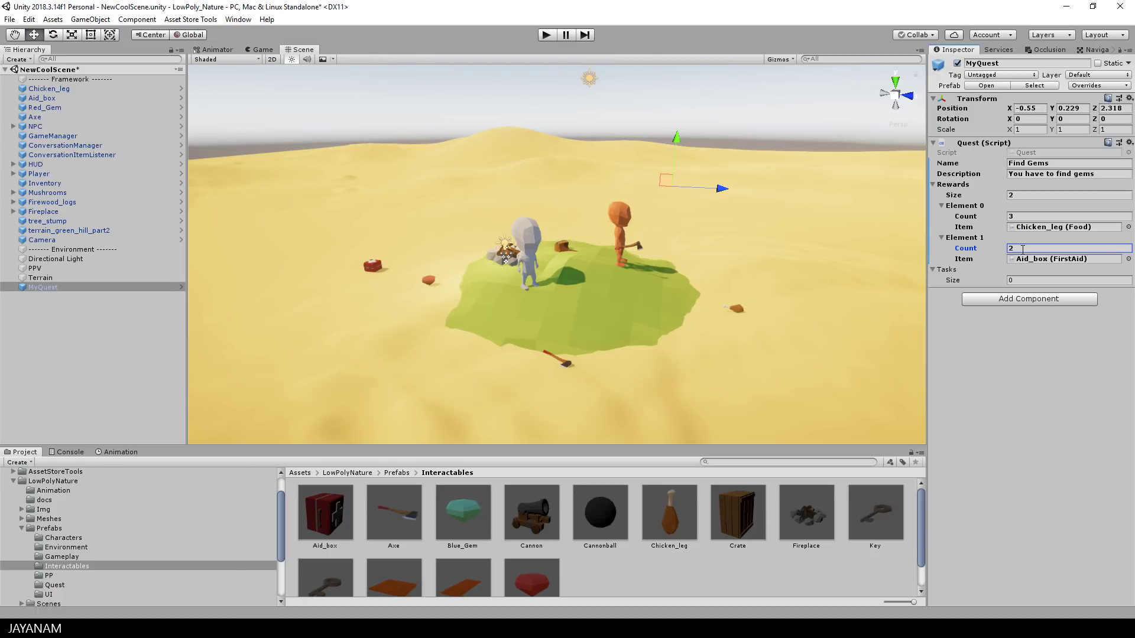
# - Set the quest's task count to 1, add the CollectQuestTask prefab to the scene and assign it as that task
pyautogui.click(1018, 279)
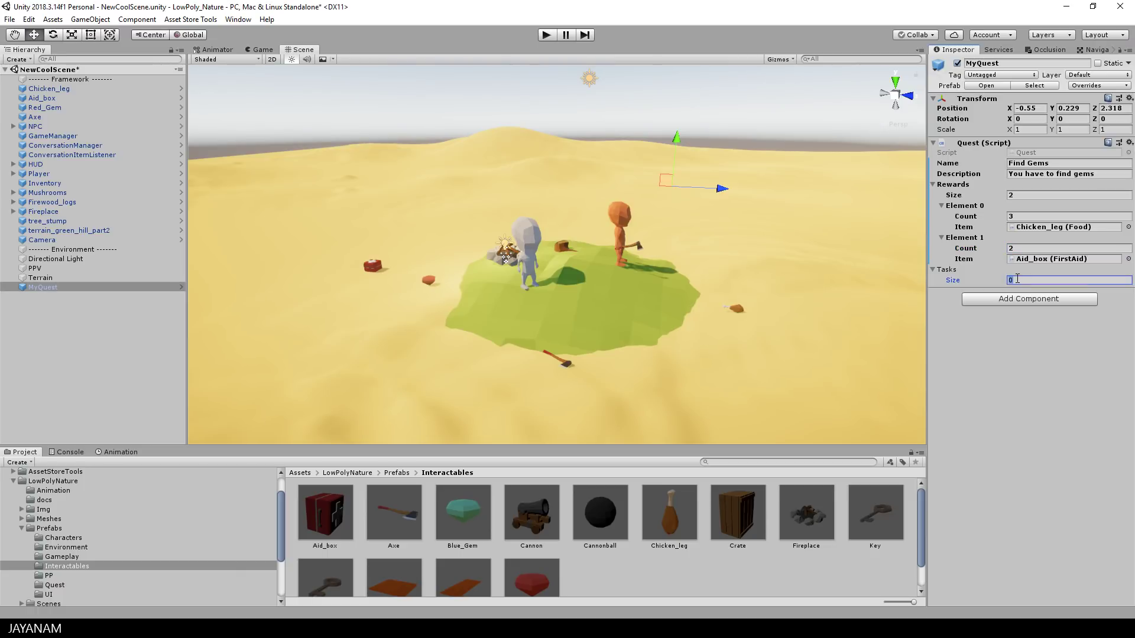
pyautogui.press('Return')
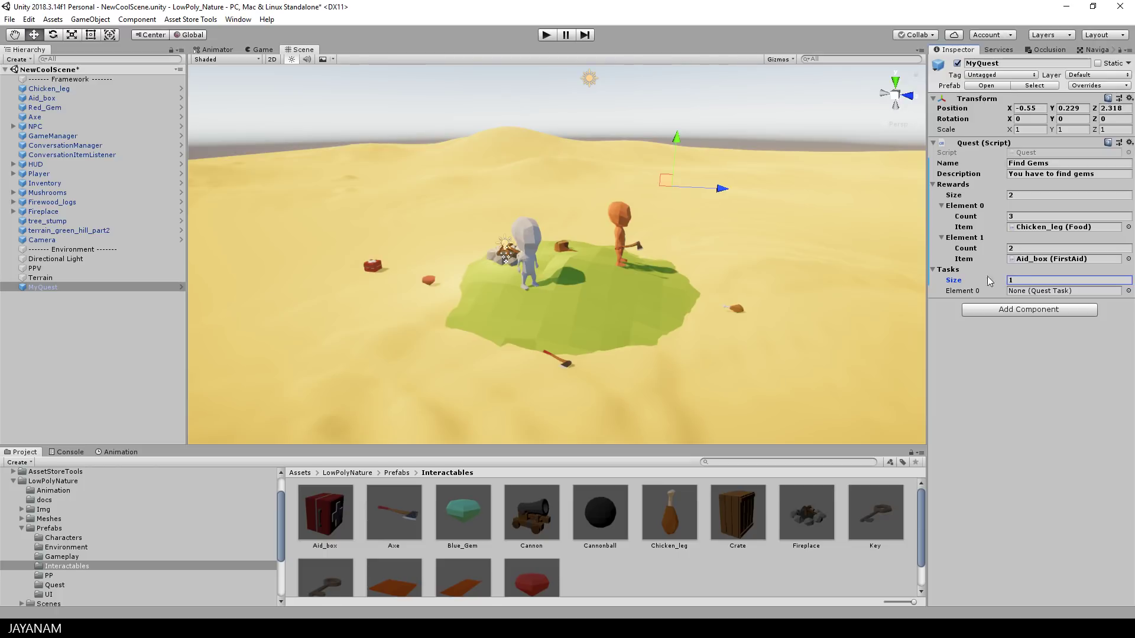
pyautogui.click(54, 585)
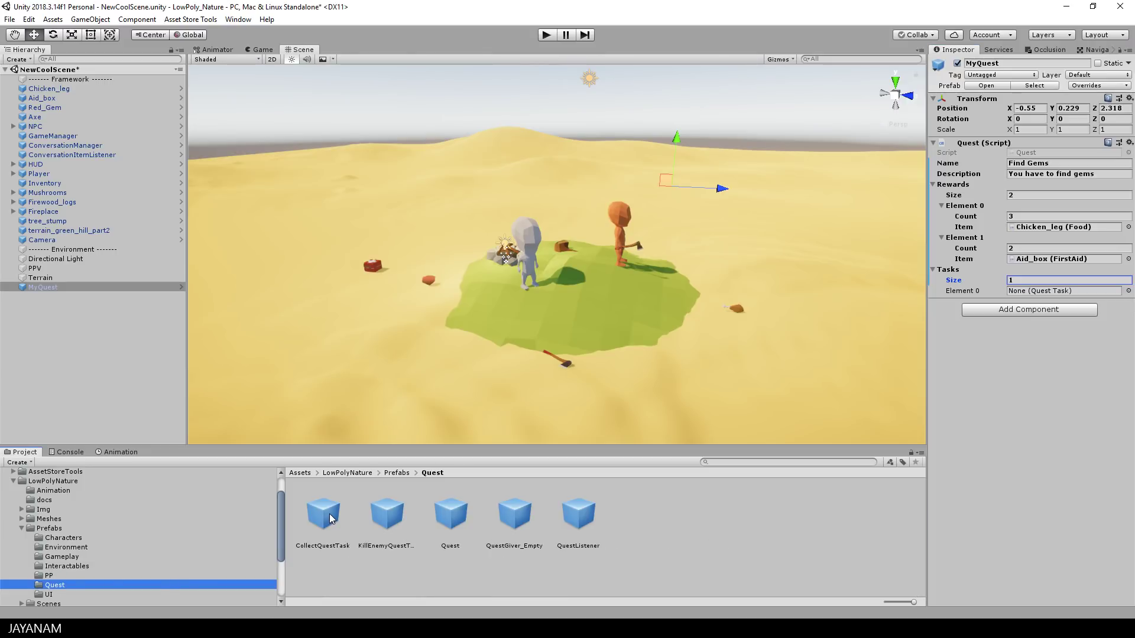
pyautogui.moveTo(329, 518); pyautogui.dragTo(47, 319)
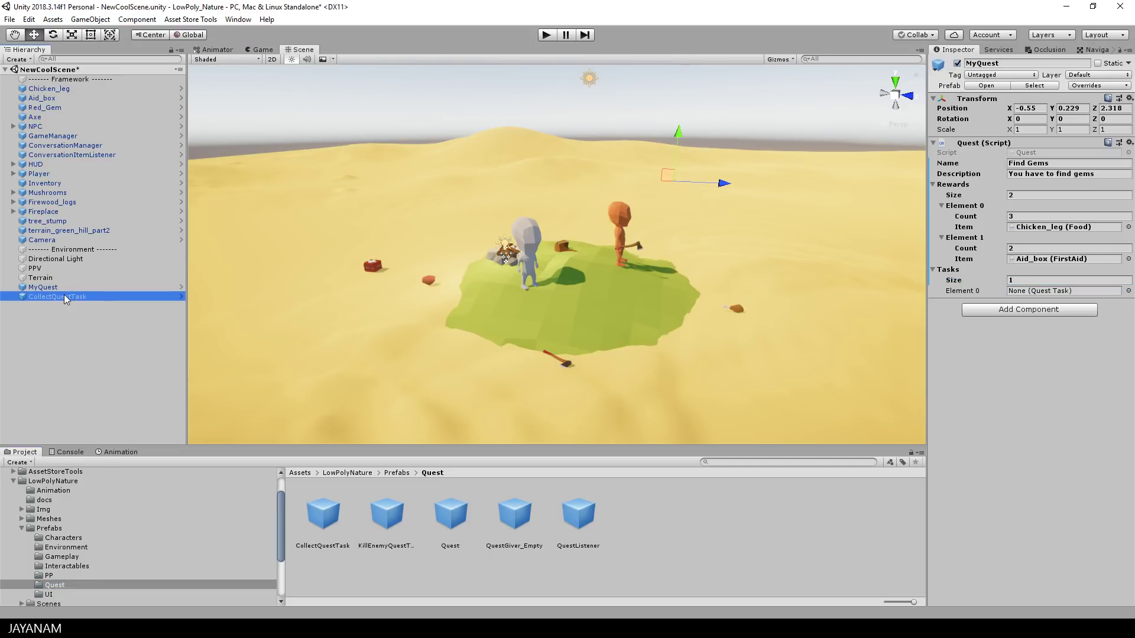
pyautogui.moveTo(66, 300); pyautogui.dragTo(1033, 293)
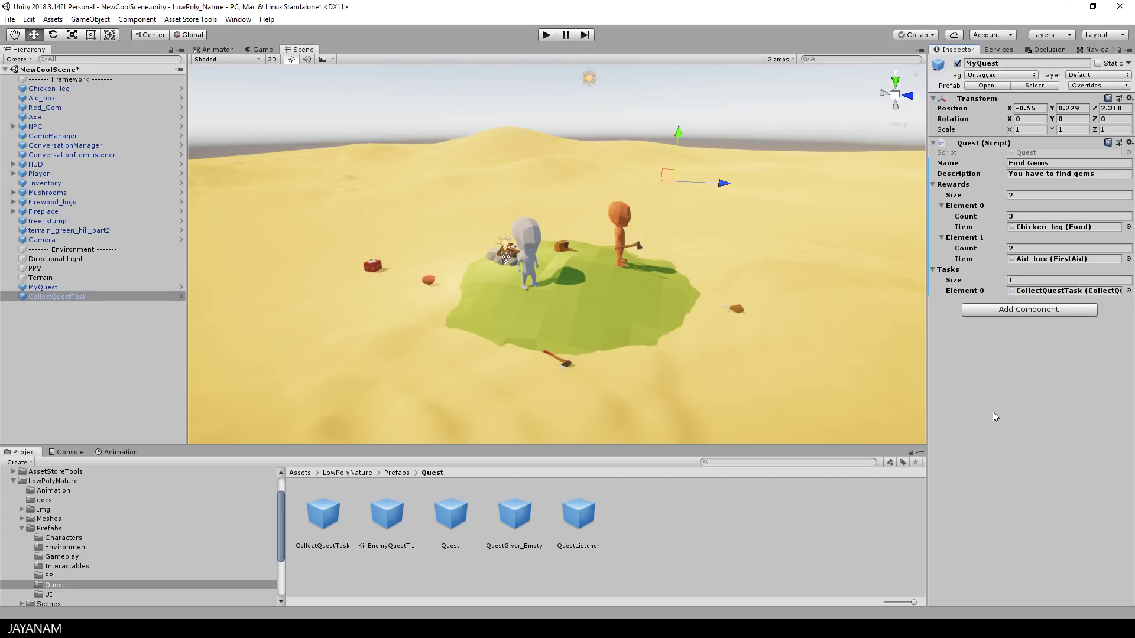
# - Change the Name value in the CollectQuestTask script to "Collect 1 red gem"
pyautogui.click(48, 297)
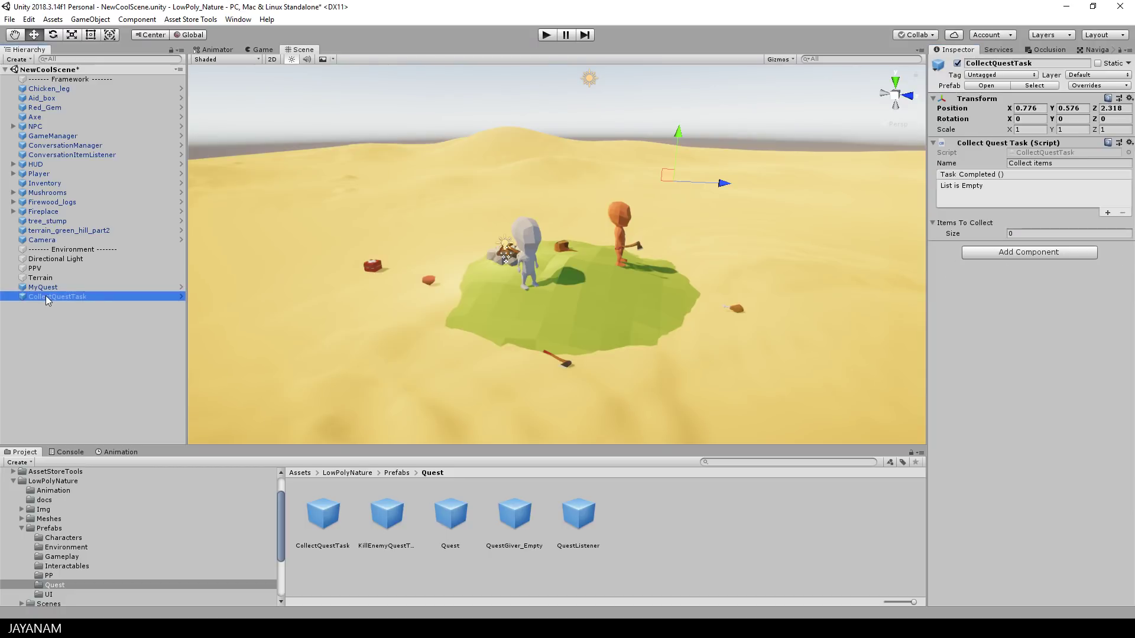
pyautogui.click(1020, 163)
pyautogui.doubleClick(1045, 163)
pyautogui.write('1 red gem')
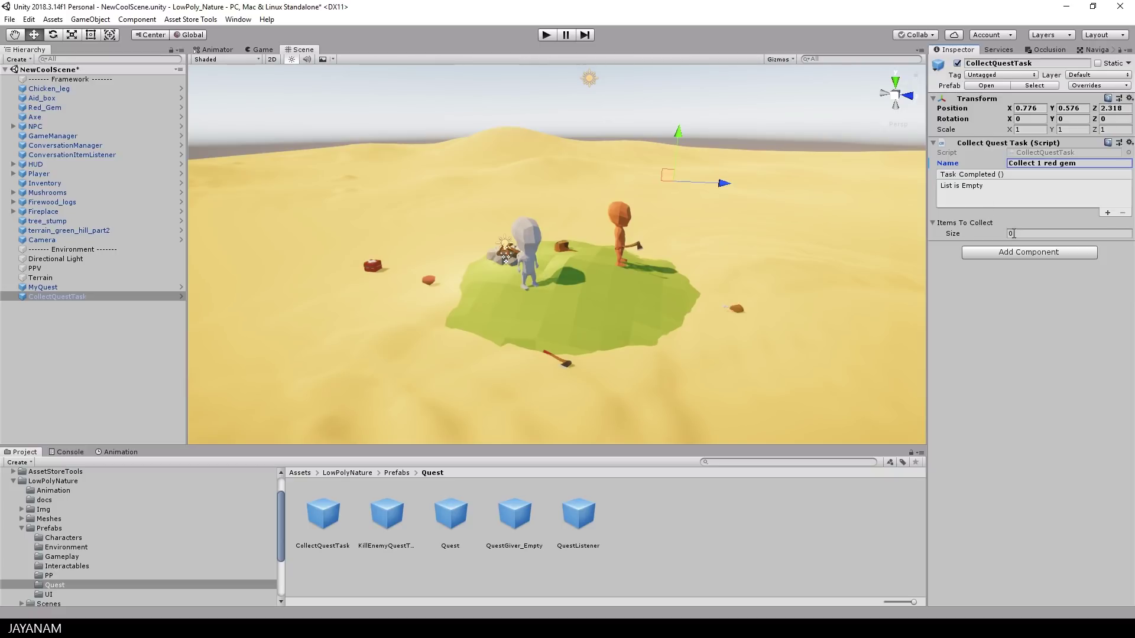
# - Add one item to collect to the task, using the Red_Gem prefab with a goal of 1
pyautogui.press('Tab')
pyautogui.write('1')
pyautogui.press('Return')
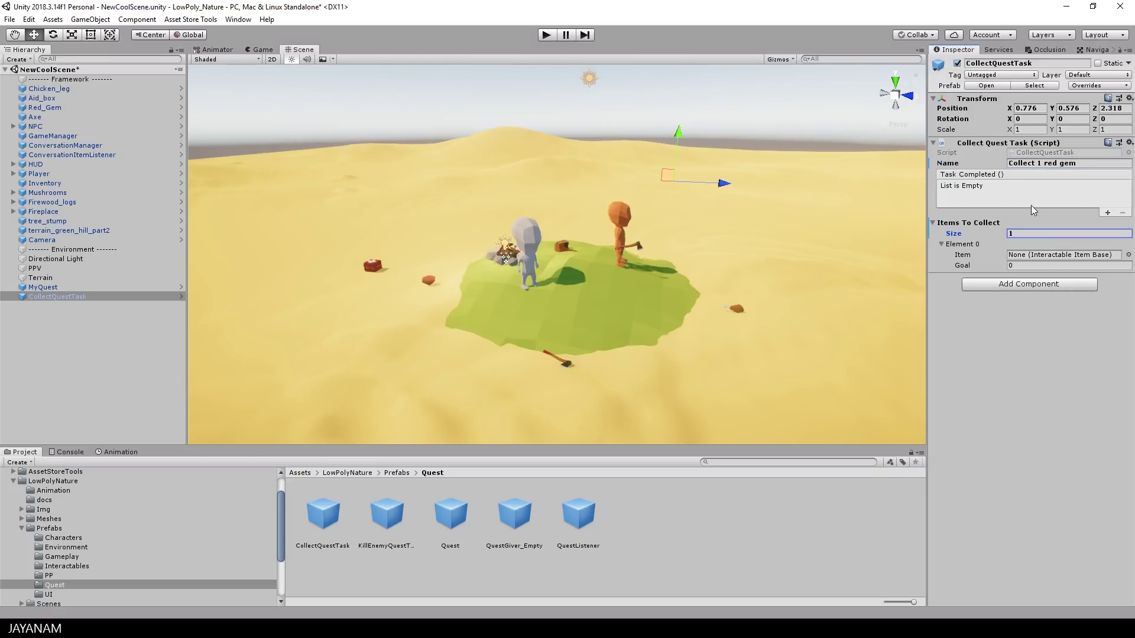
pyautogui.click(67, 566)
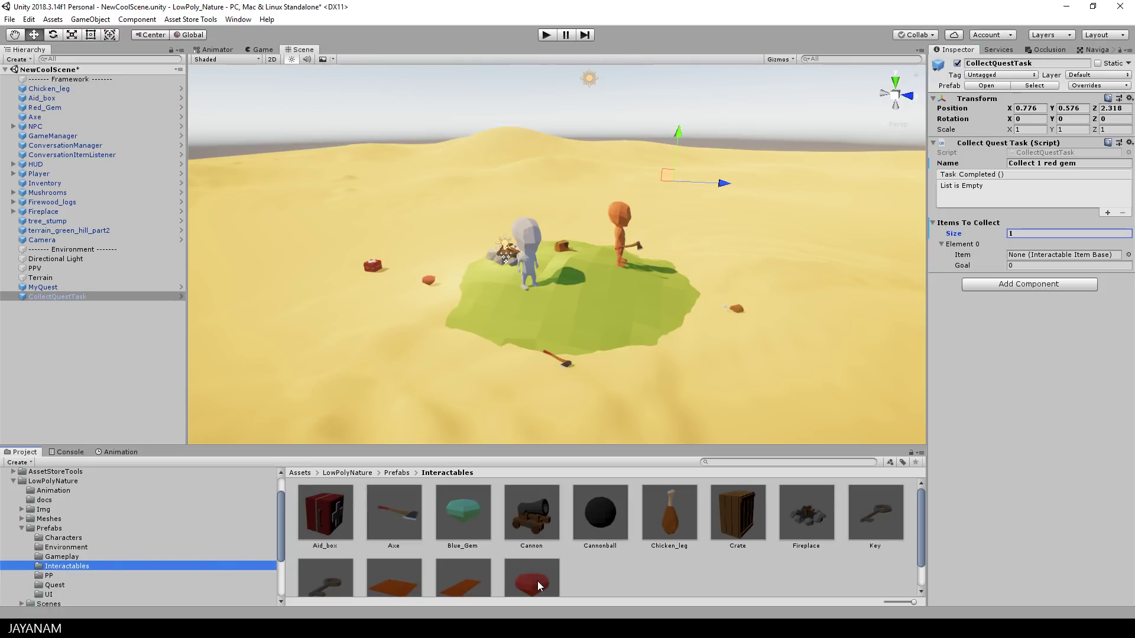
pyautogui.moveTo(537, 585); pyautogui.dragTo(1036, 263)
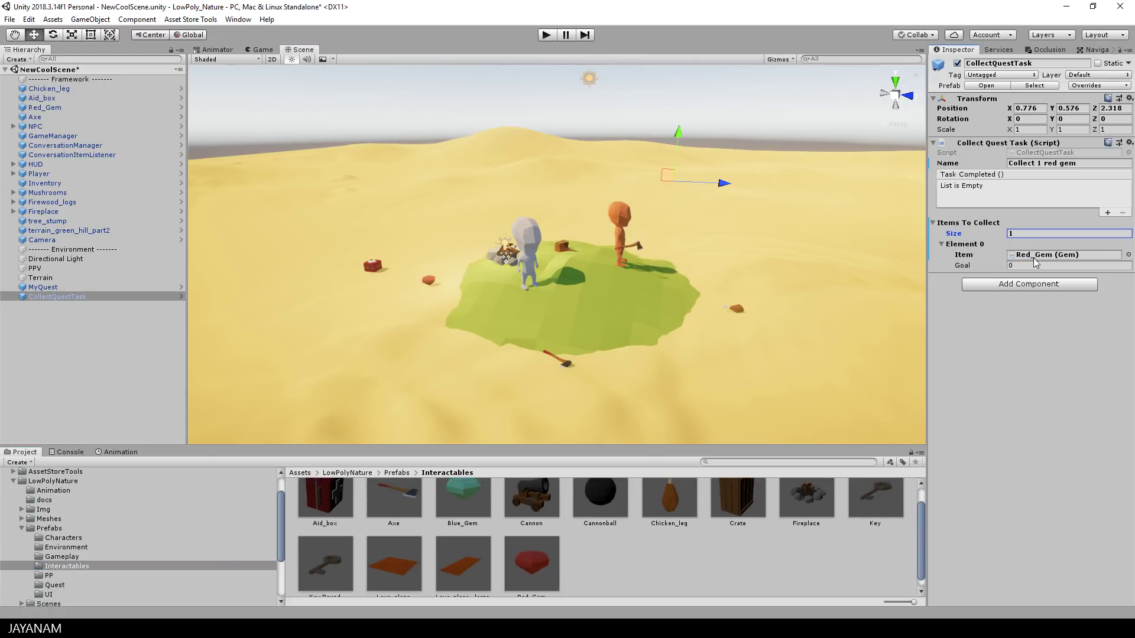
pyautogui.click(1022, 266)
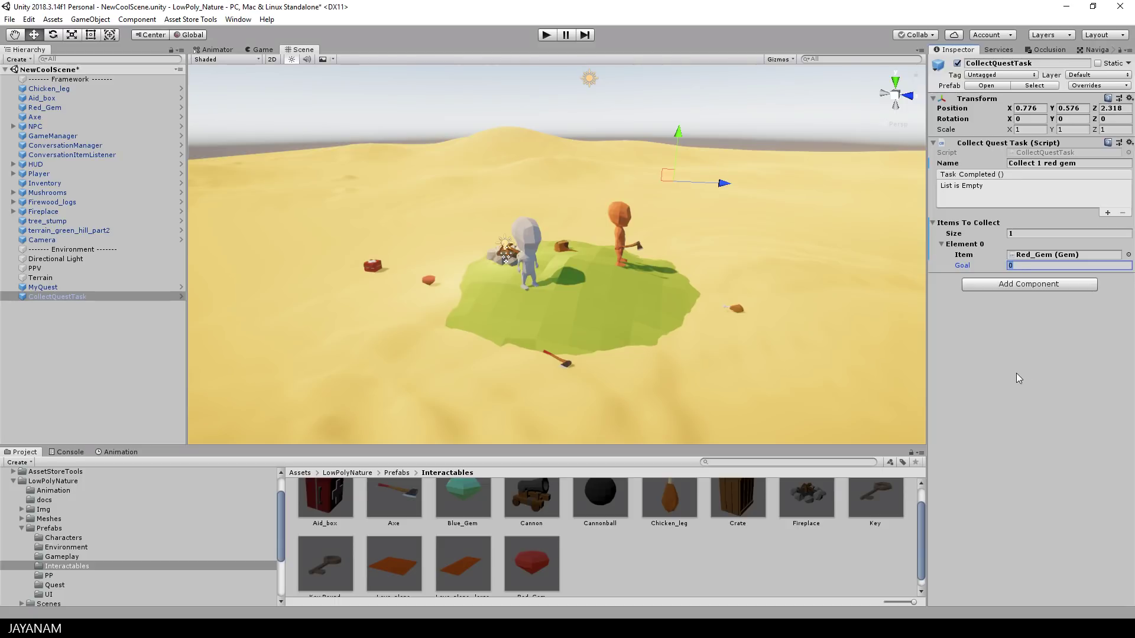
pyautogui.write('1')
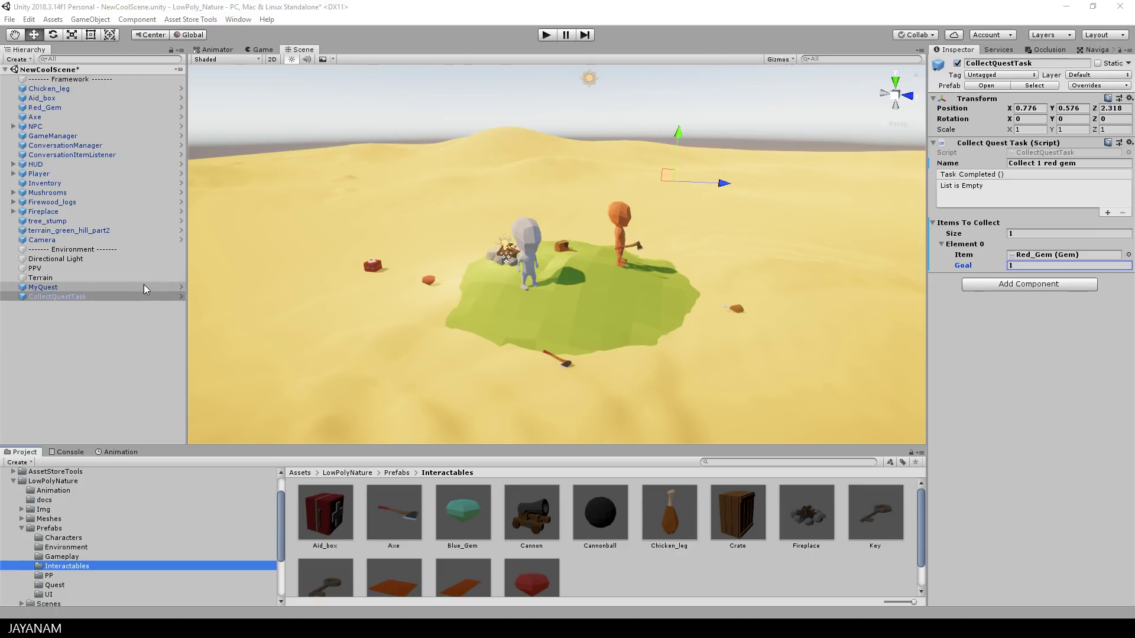
# - Place the QuestGiver character on the sand near the campfire and assign MyQuest and Player to its Quest Giver script
pyautogui.click(62, 538)
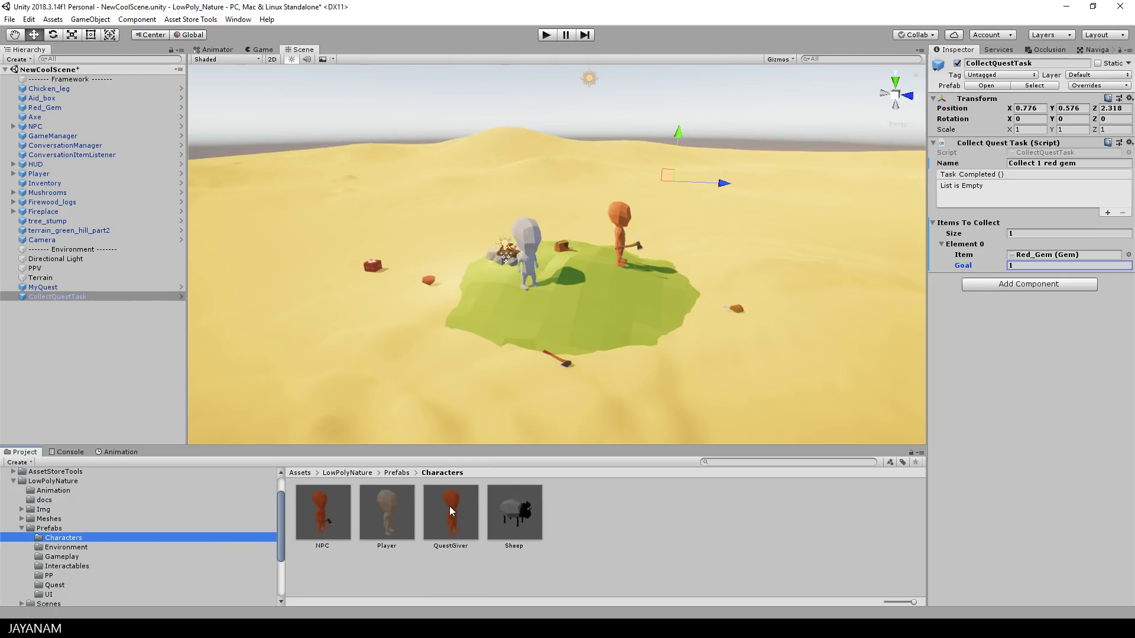
pyautogui.moveTo(451, 511); pyautogui.dragTo(445, 273)
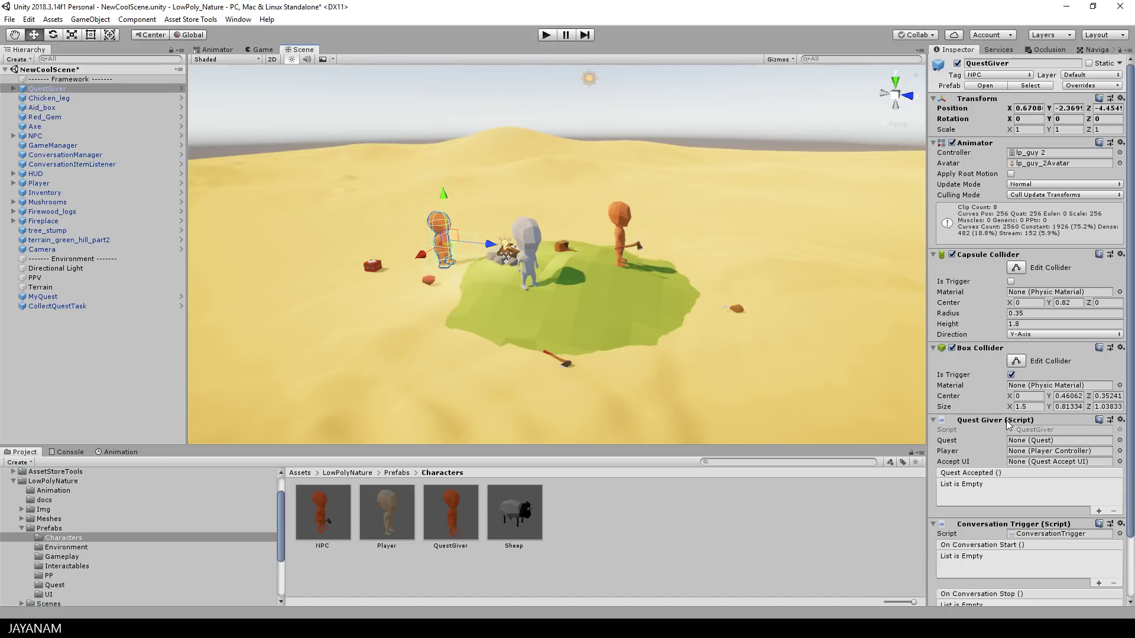
pyautogui.moveTo(1008, 424); pyautogui.dragTo(1020, 444)
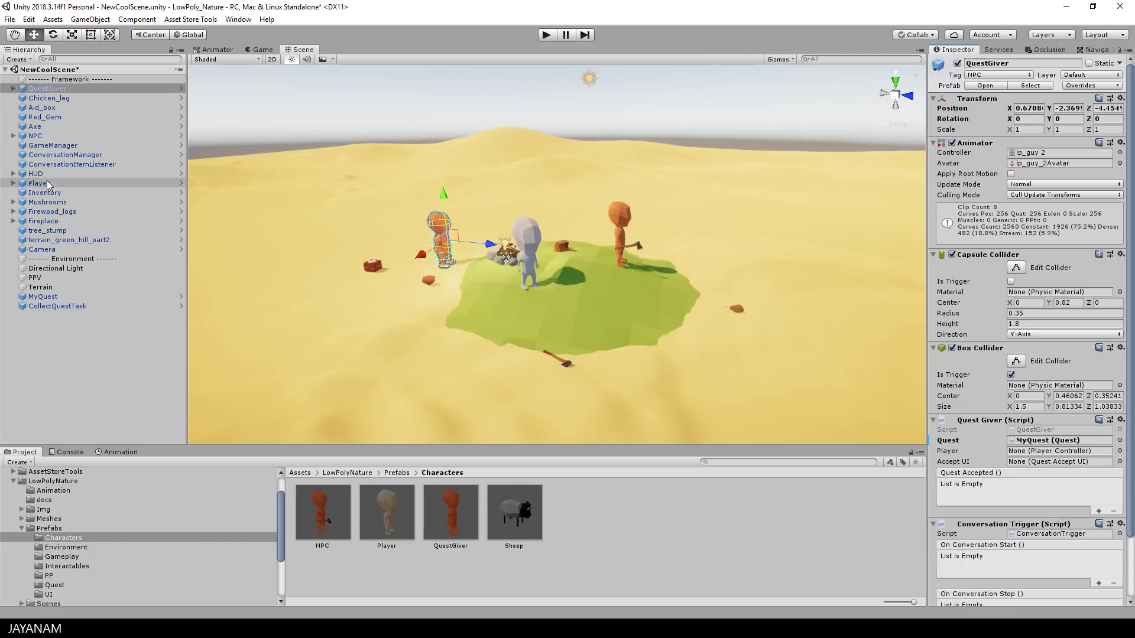
pyautogui.moveTo(39, 183); pyautogui.dragTo(1021, 454)
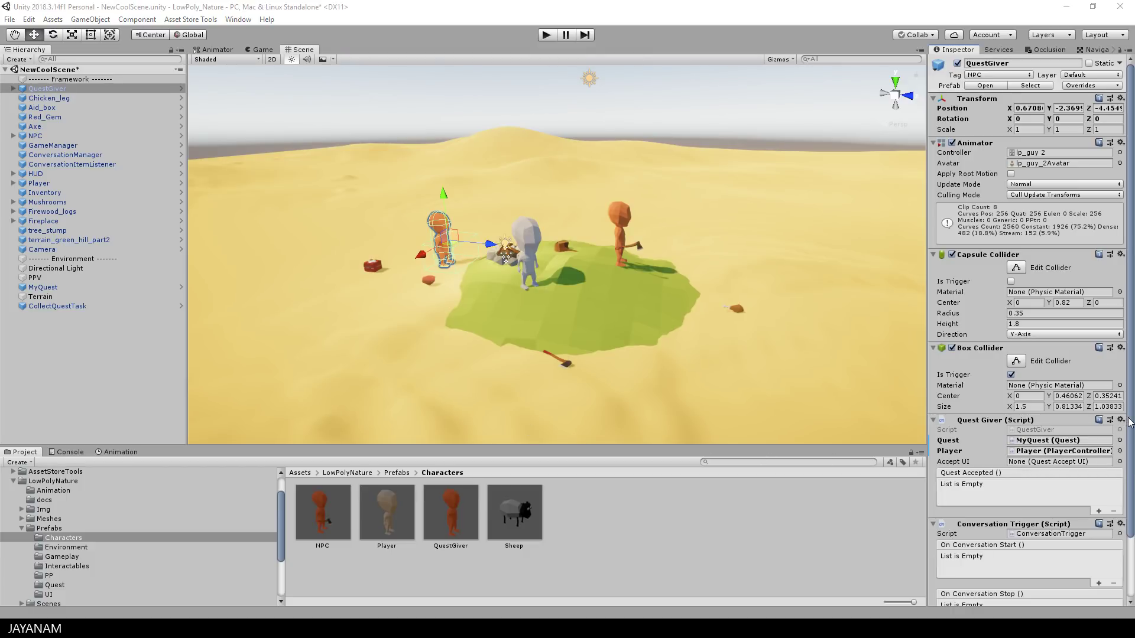
# - Set the QuestGiver's Conversation Trigger to the GemQuest conversation
pyautogui.moveTo(1129, 421); pyautogui.dragTo(1127, 489)
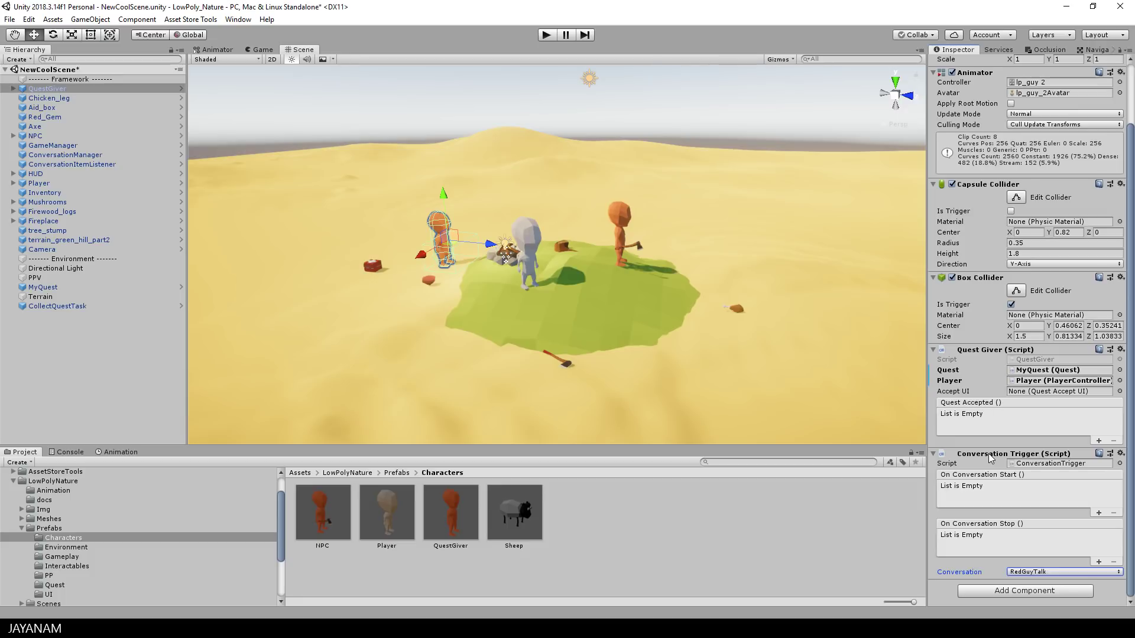
pyautogui.click(1041, 573)
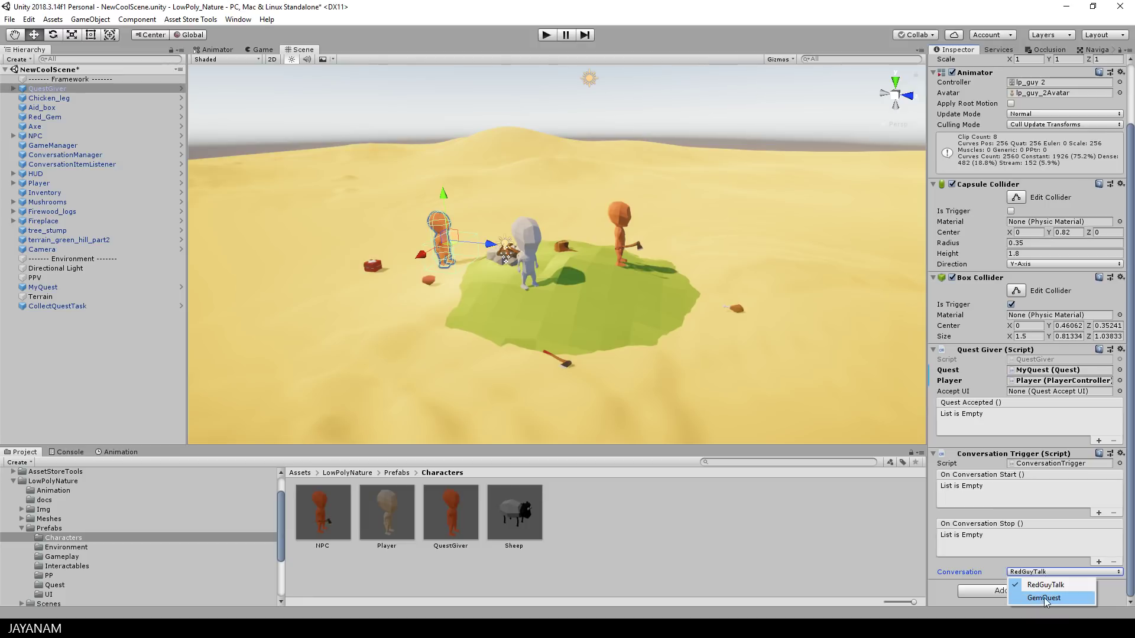
pyautogui.click(1046, 598)
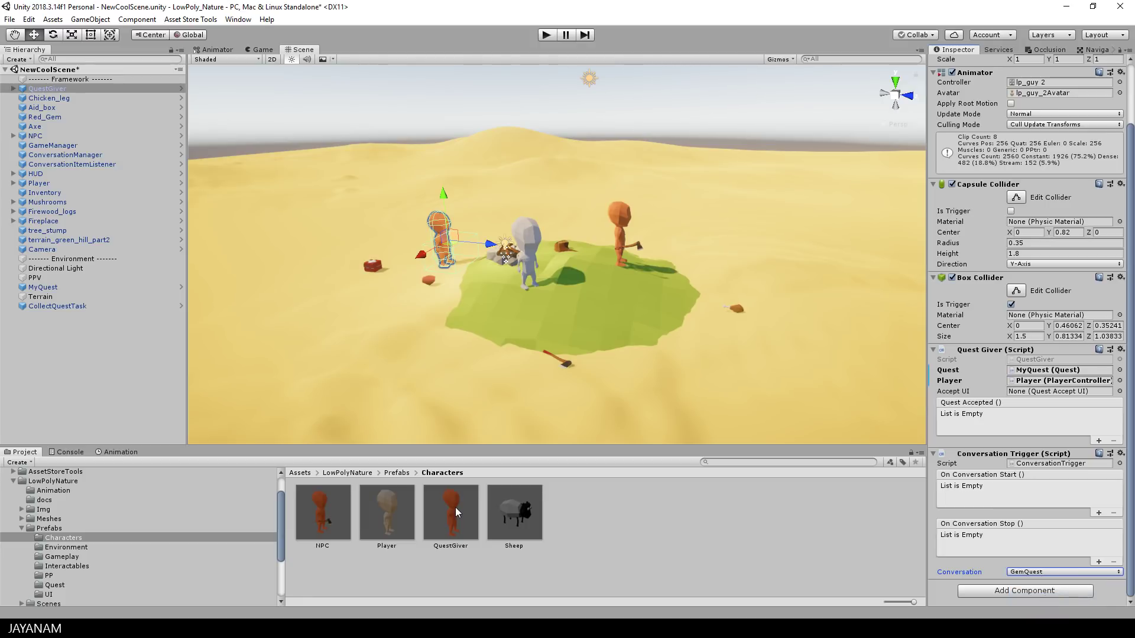
# - Open the UTalk_DB conversation database from the Scenes folder and examine the GemQuest dialogue's NPC line and the accepting reply's tag
pyautogui.scroll(-3, 49, 537)
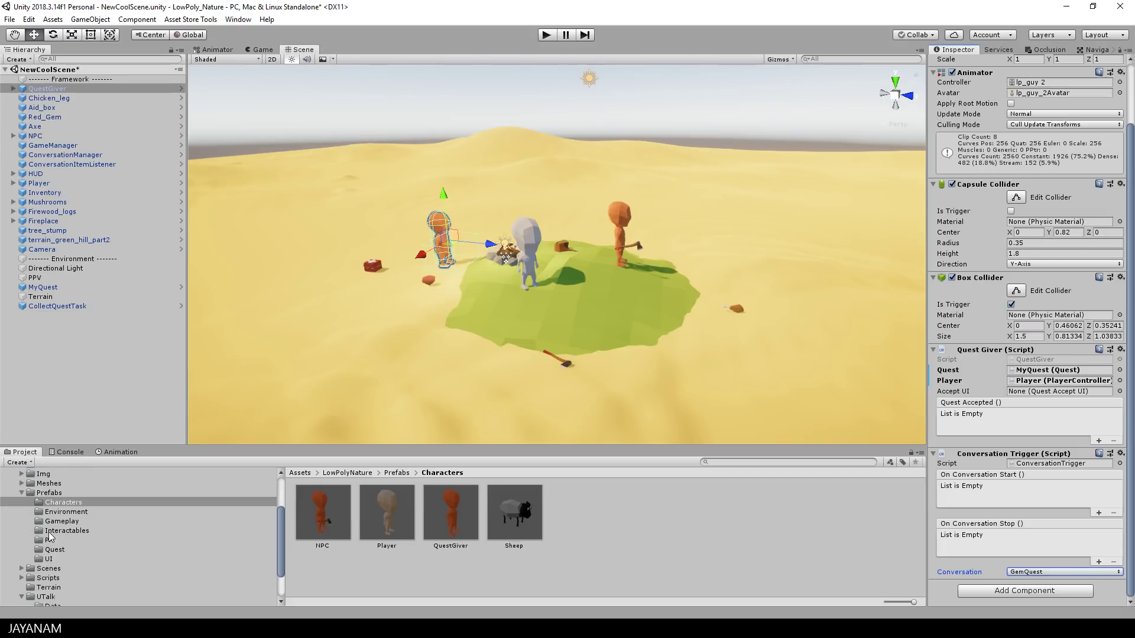
pyautogui.click(50, 533)
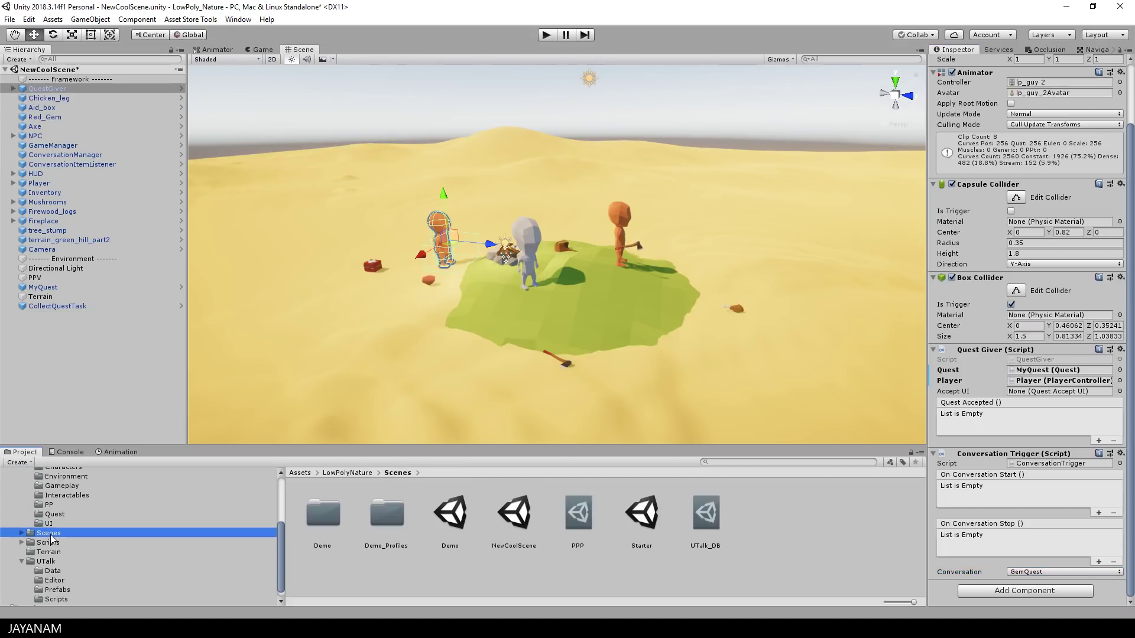
pyautogui.click(707, 517)
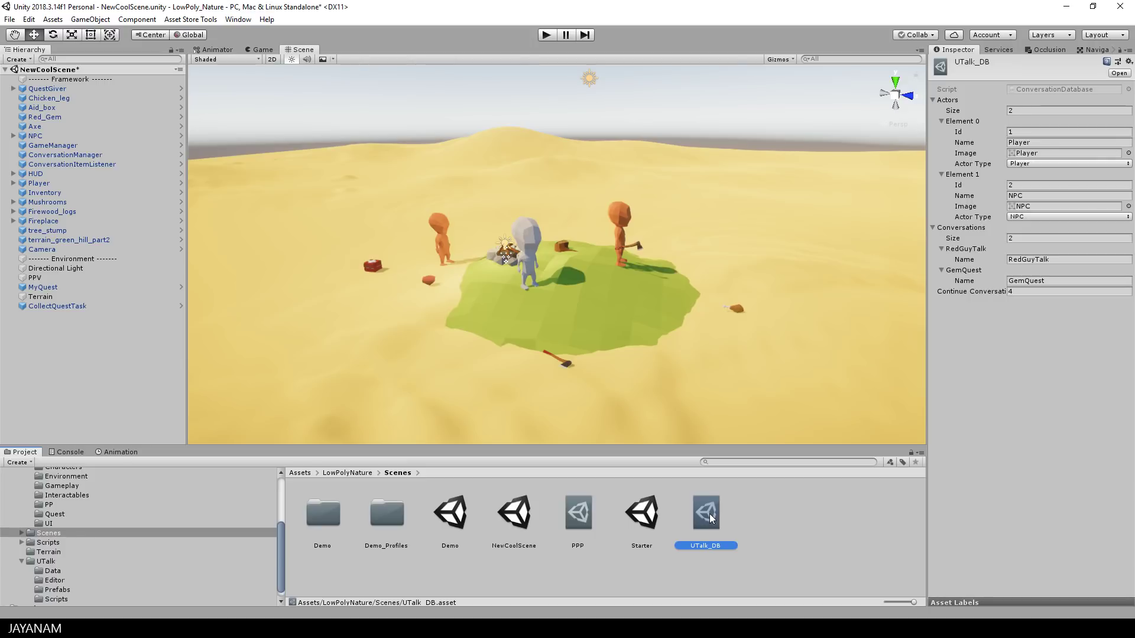
pyautogui.doubleClick(710, 518)
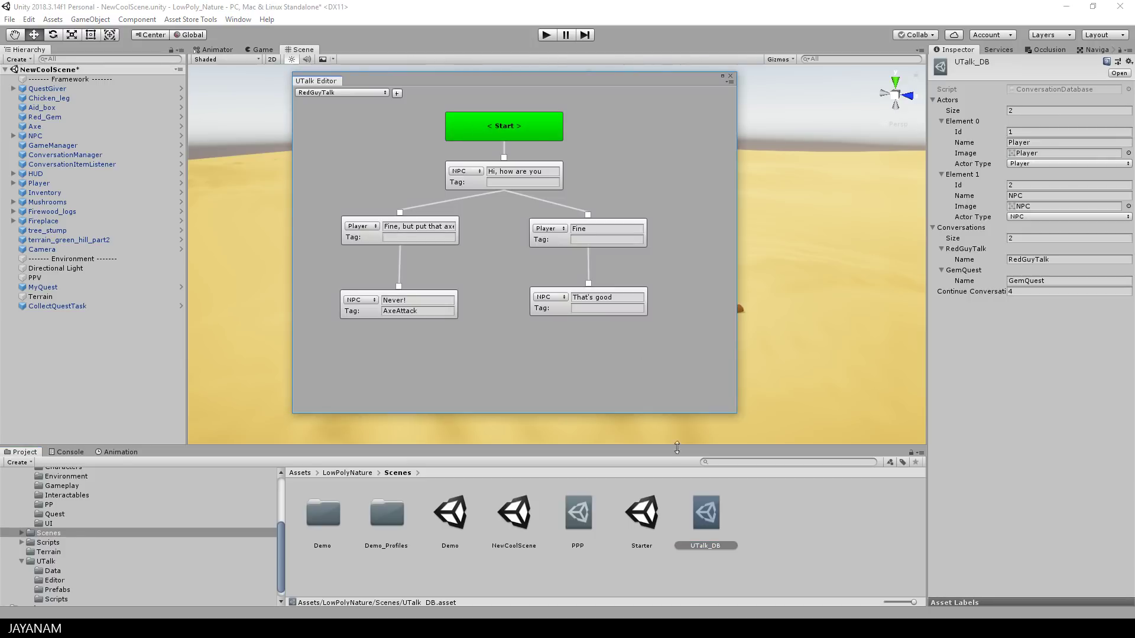
pyautogui.click(356, 93)
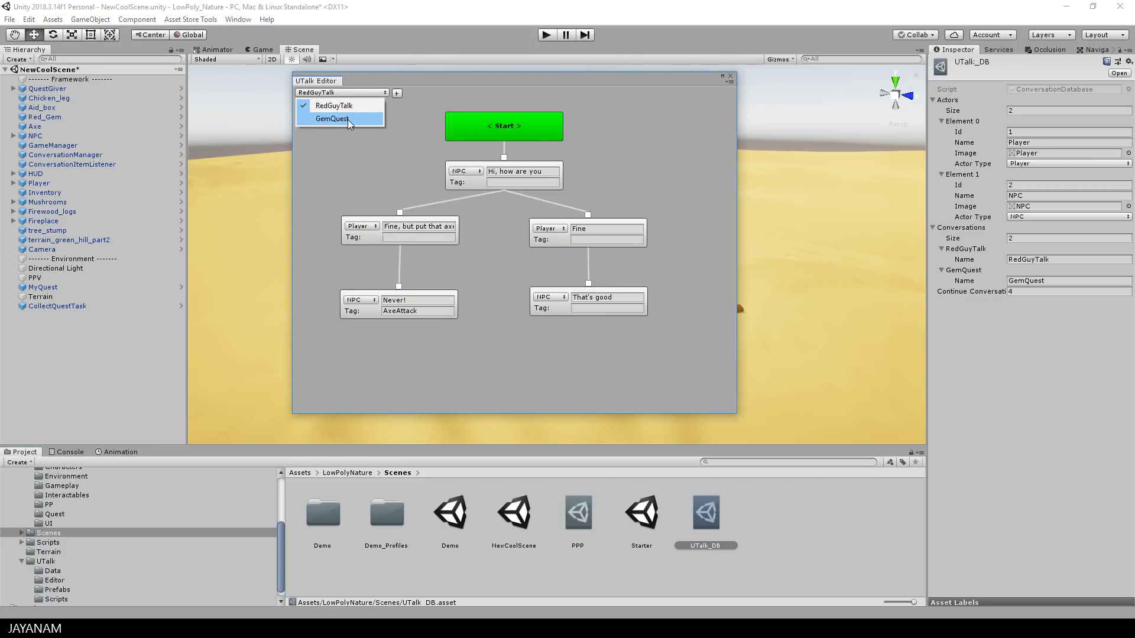
pyautogui.click(348, 119)
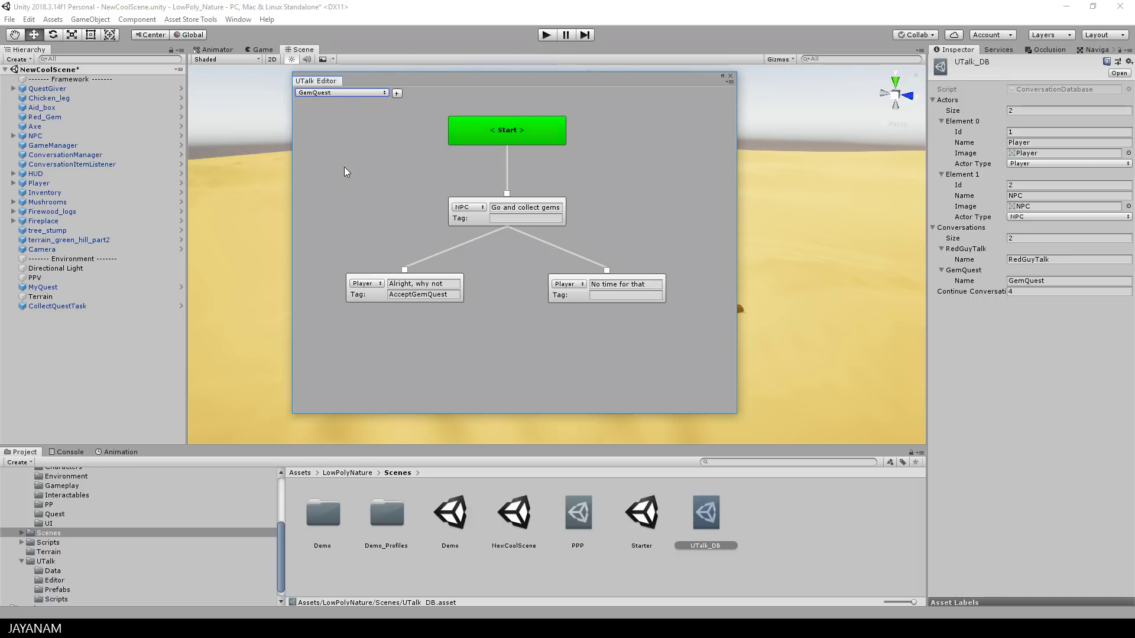
pyautogui.click(509, 208)
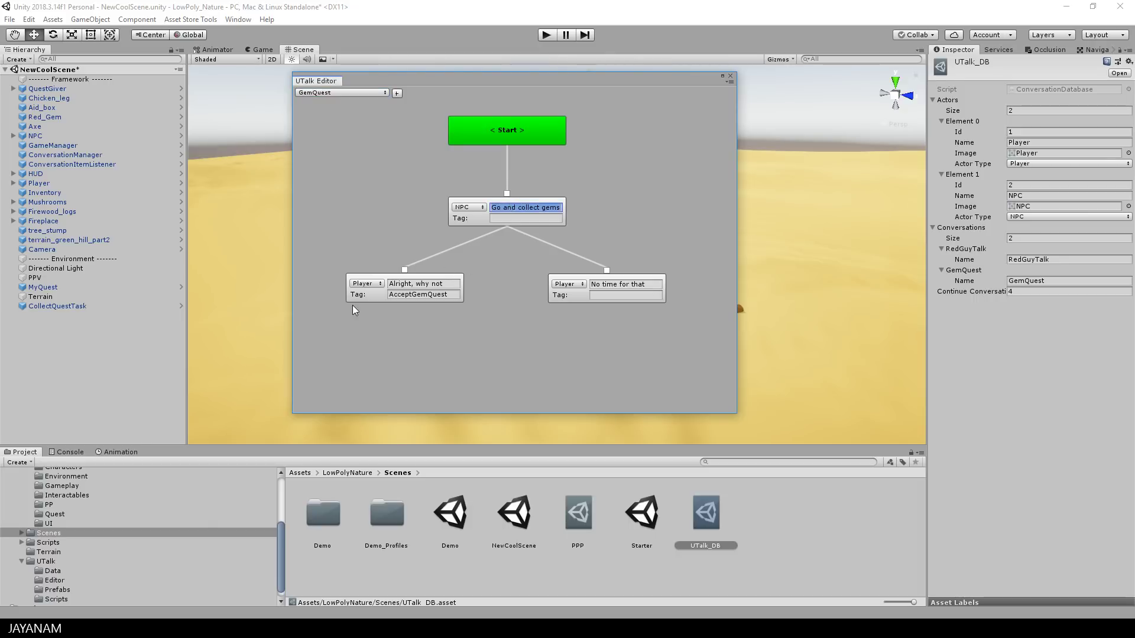
pyautogui.click(421, 294)
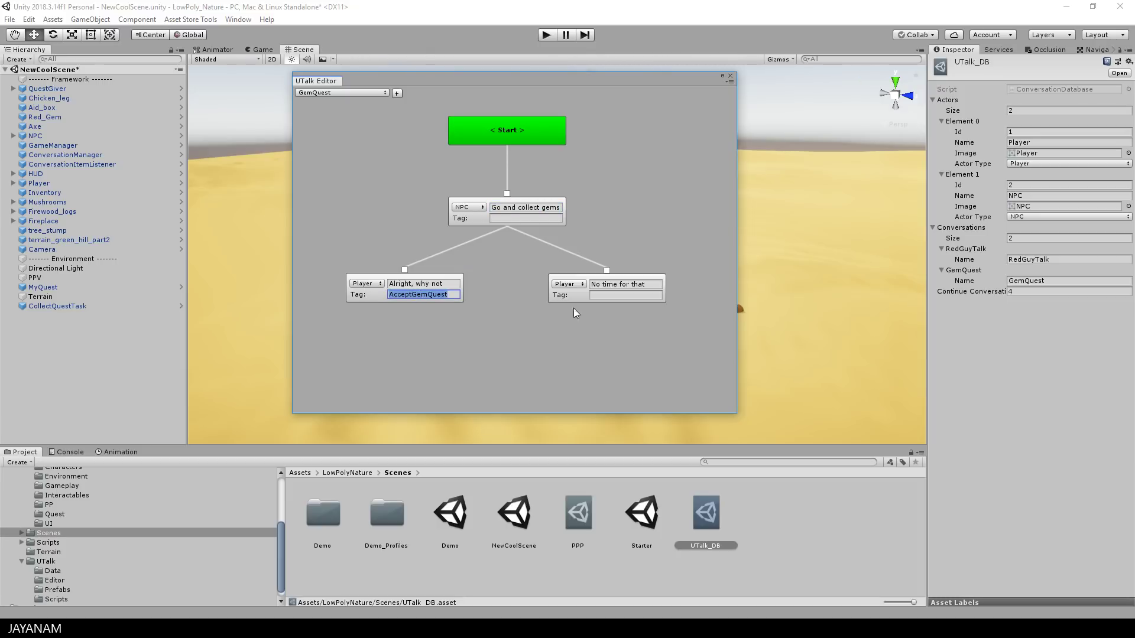
# - Check the tag of the "No time for that" reply in the GemQuest dialogue, then close the UTalk Editor
pyautogui.click(601, 295)
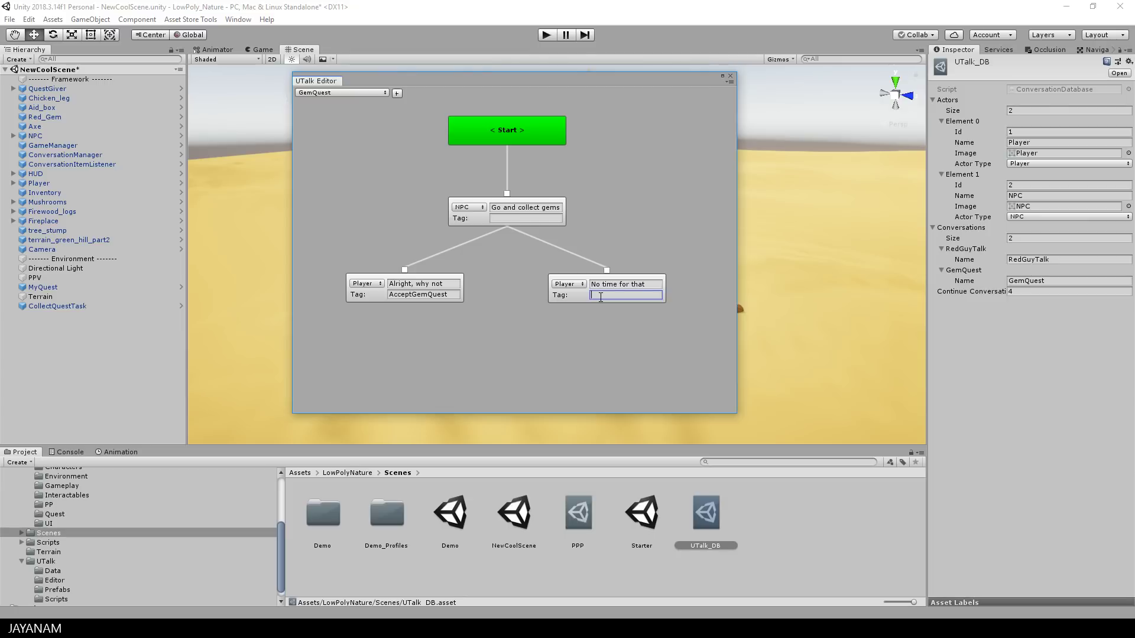
pyautogui.click(730, 79)
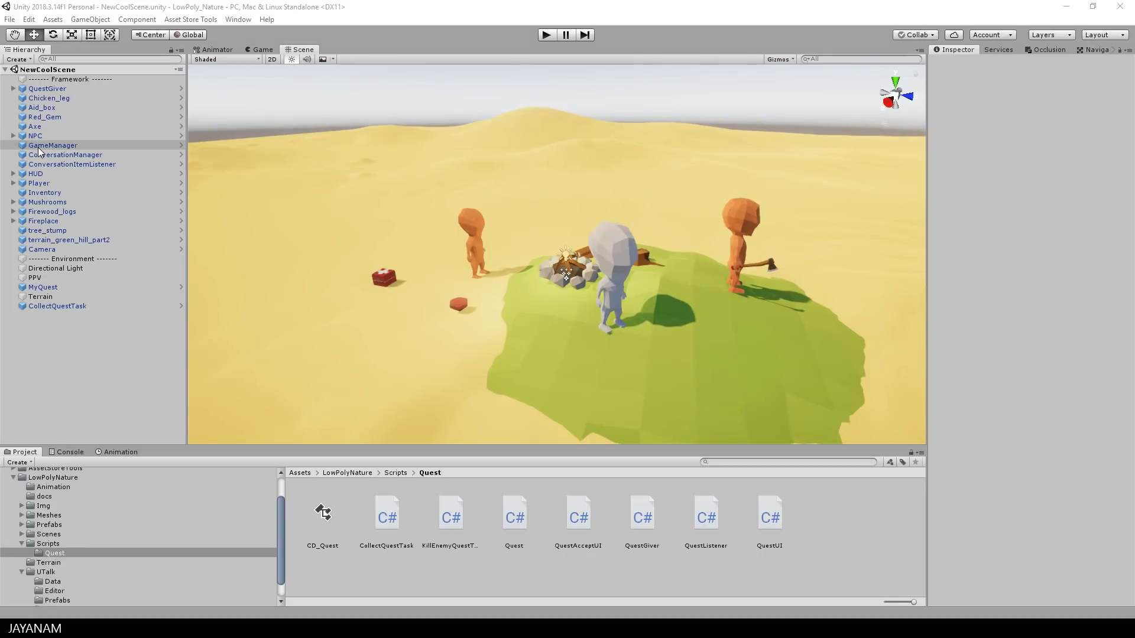
# - Examine the Quest_Panel inside the HUD, including its Quest UI script, viewing the panel face-on in the scene
pyautogui.click(35, 174)
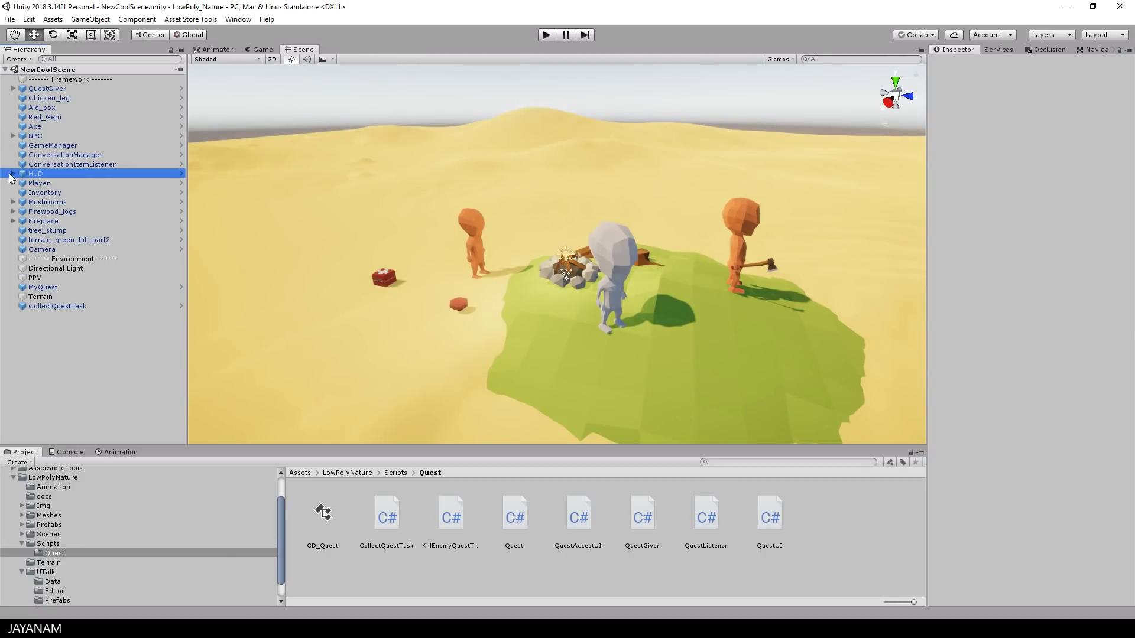
pyautogui.click(13, 173)
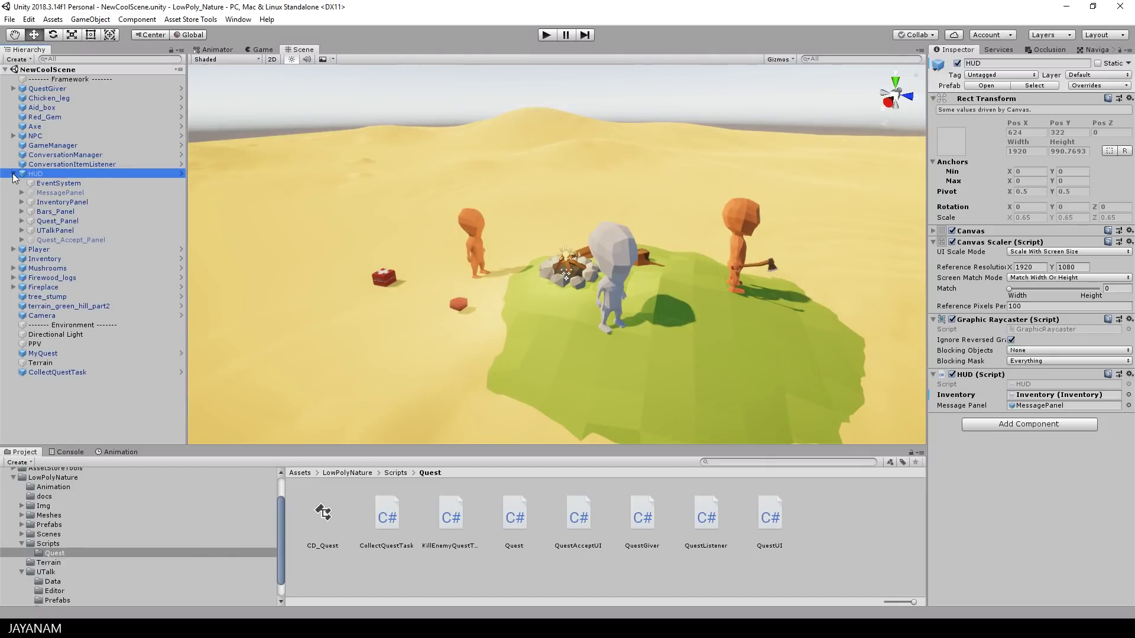
pyautogui.click(66, 222)
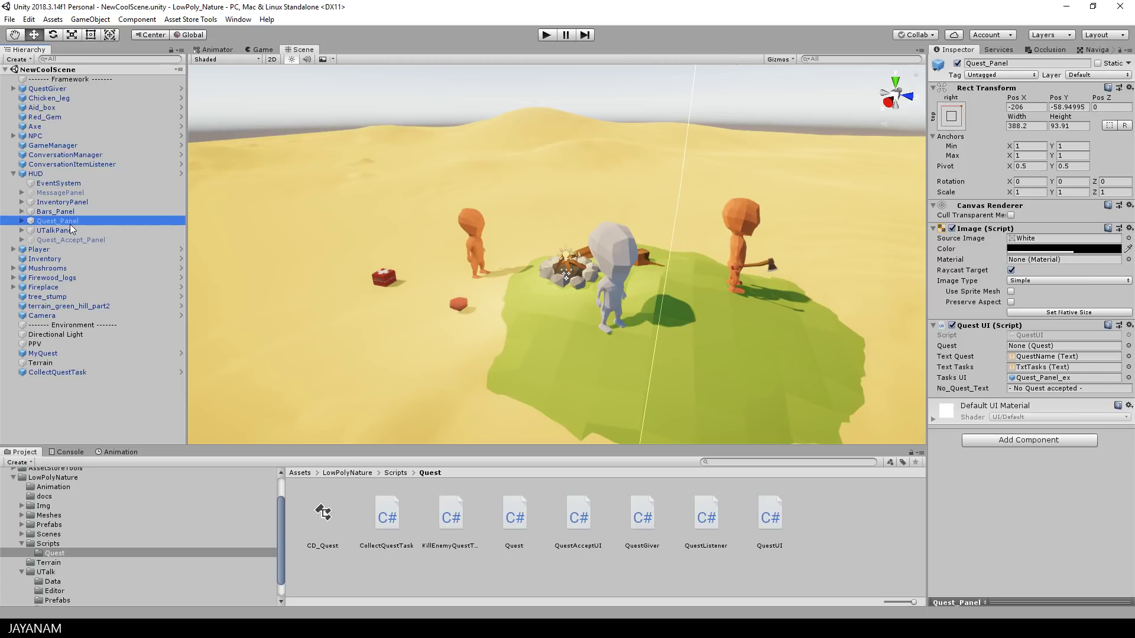
pyautogui.press('f')
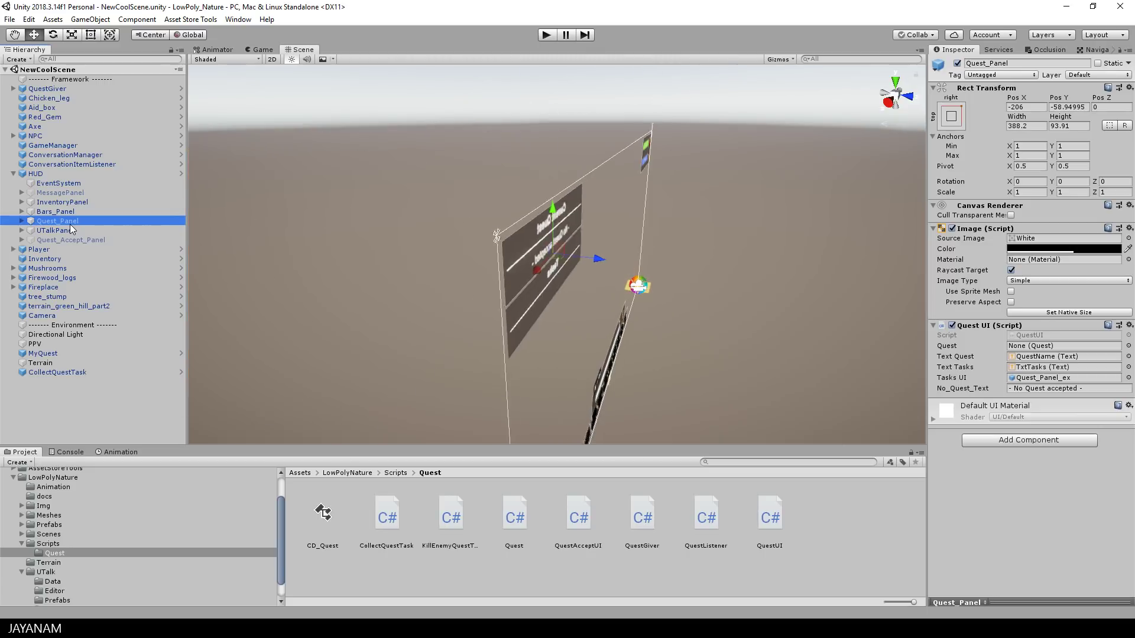
pyautogui.keyDown('alt'); pyautogui.moveTo(329, 224); pyautogui.dragTo(683, 213); pyautogui.keyUp('alt')
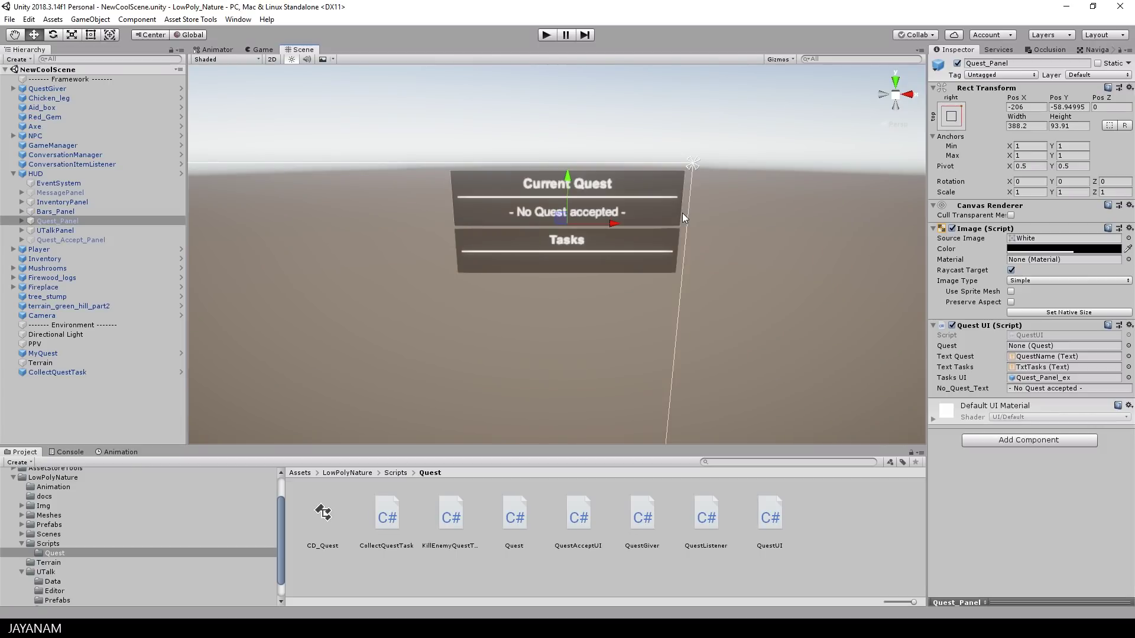
# - Assign Quest_Panel as the Quest UI in the Player's Player Controller script and bring the Player back into view
pyautogui.click(42, 249)
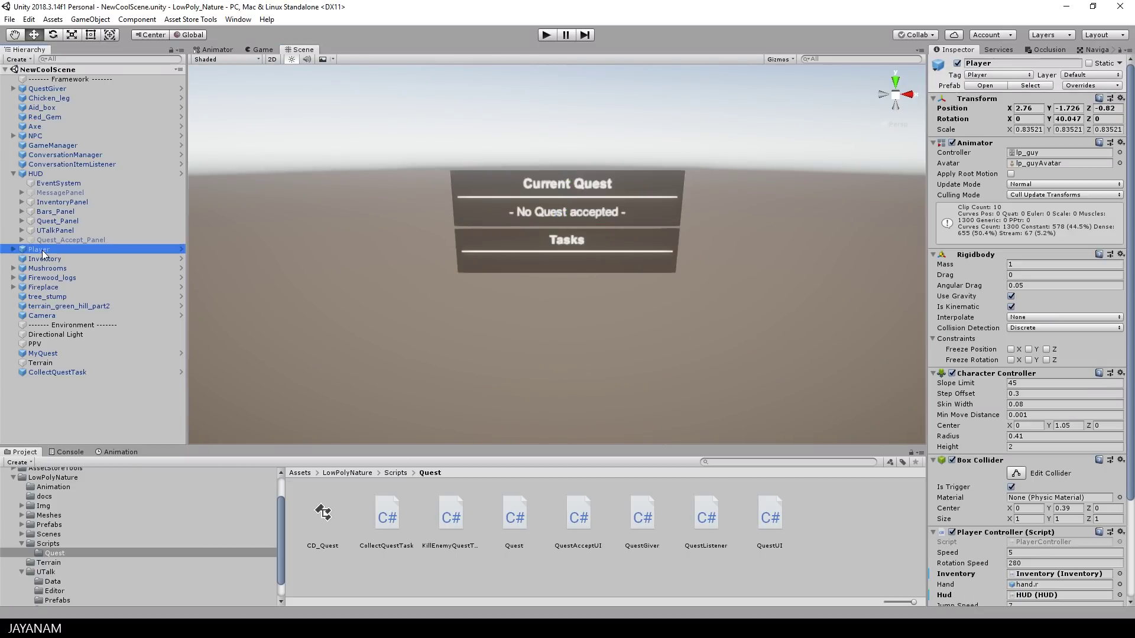
pyautogui.scroll(-3, 1034, 390)
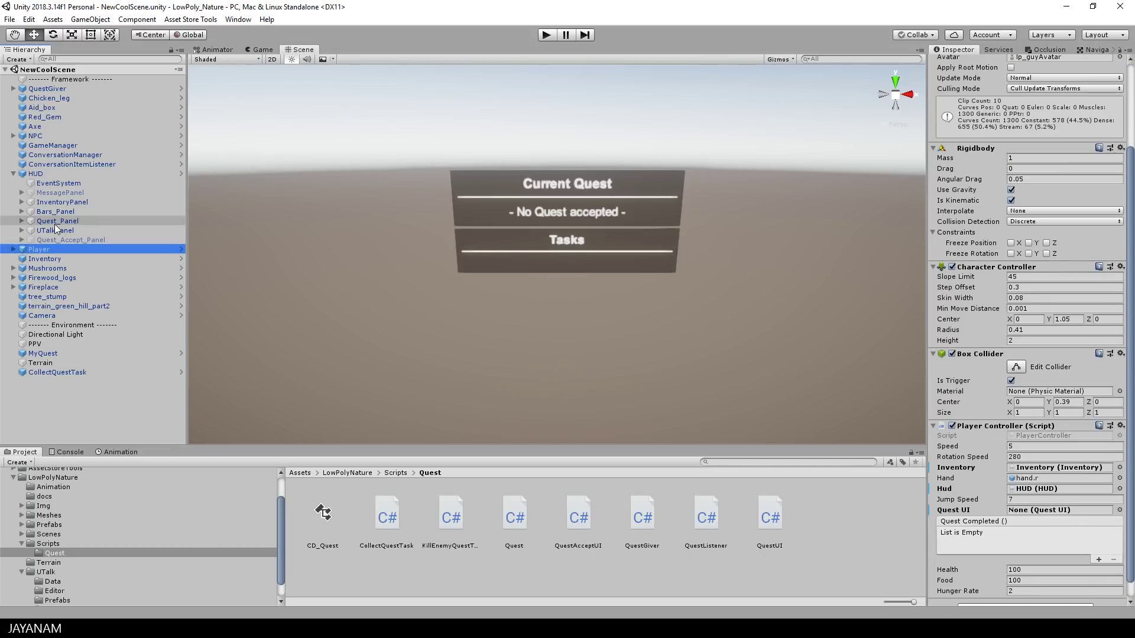
pyautogui.moveTo(55, 225); pyautogui.dragTo(1038, 513)
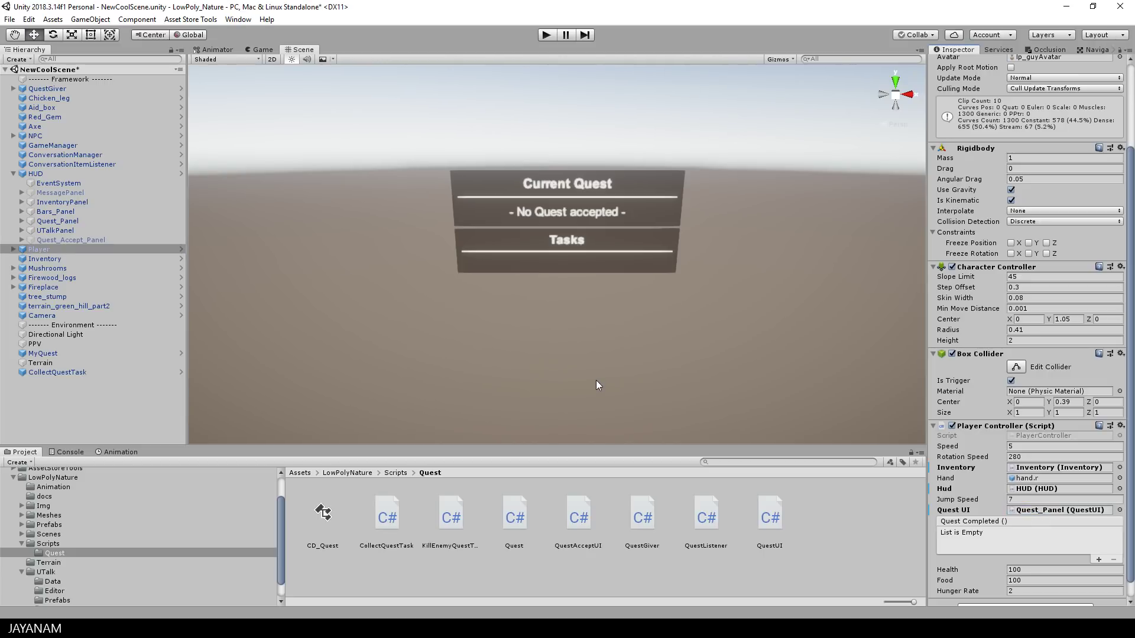
pyautogui.doubleClick(40, 250)
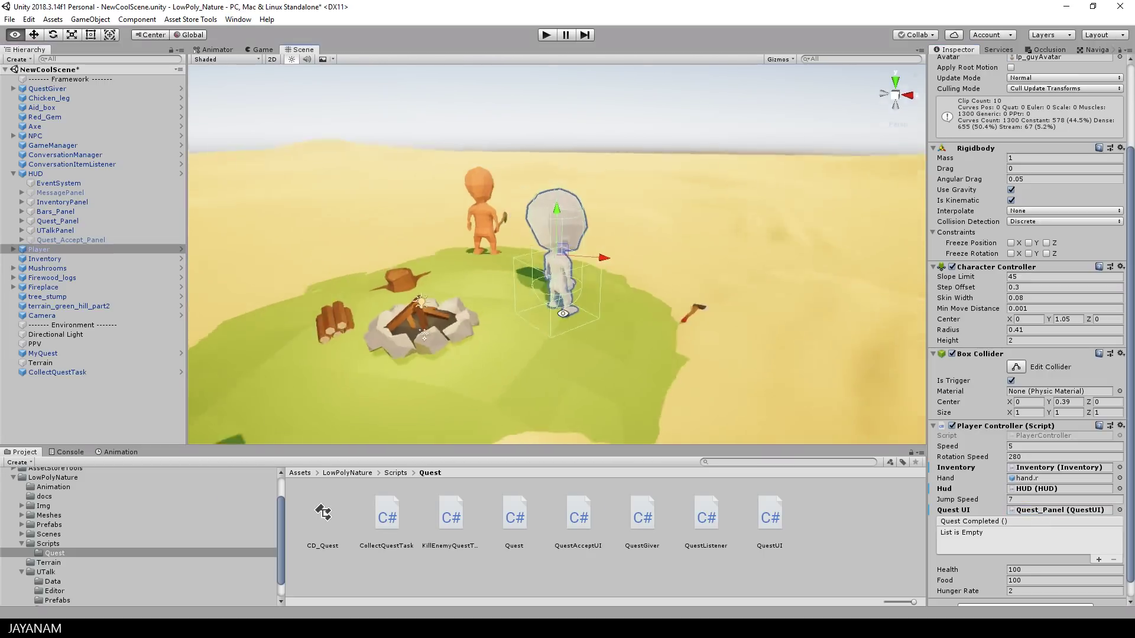
pyautogui.keyDown('alt'); pyautogui.moveTo(563, 313); pyautogui.dragTo(236, 309); pyautogui.keyUp('alt')
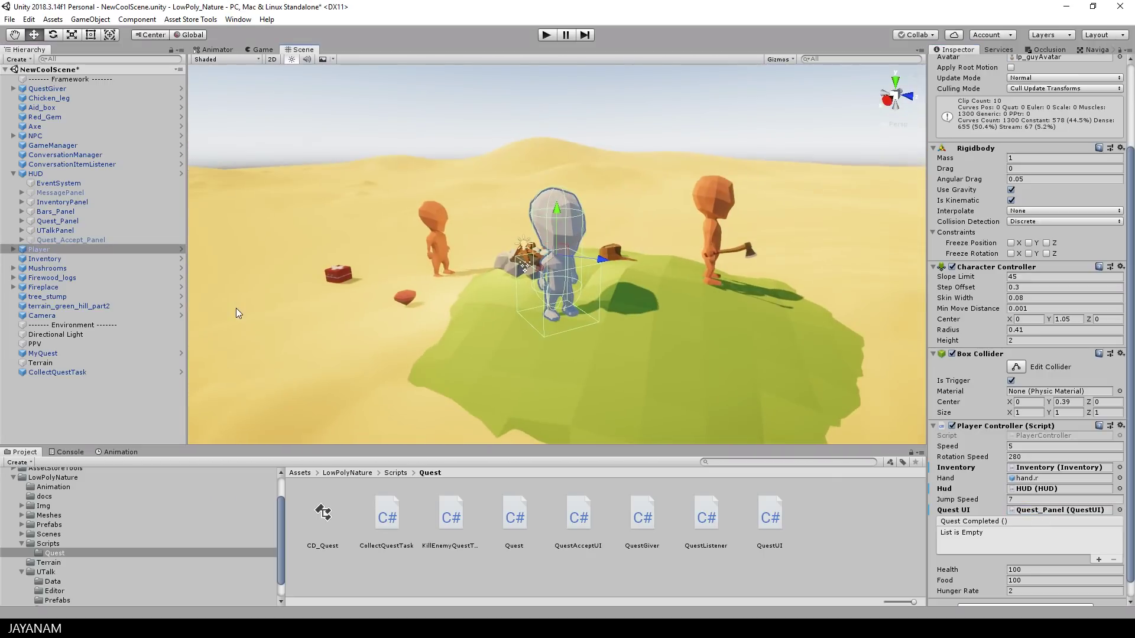
# - Add the ConversationItemListener prefab from the UTalk Prefabs folder to the scene as a top-level object
pyautogui.click(41, 400)
pyautogui.scroll(-1, 90, 563)
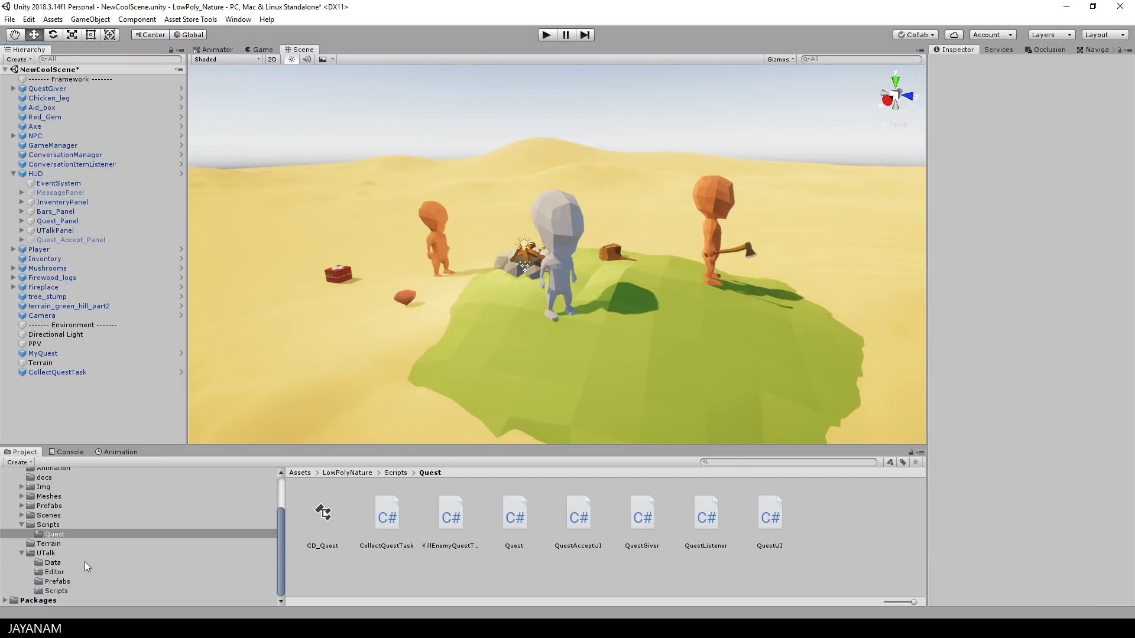
pyautogui.click(65, 583)
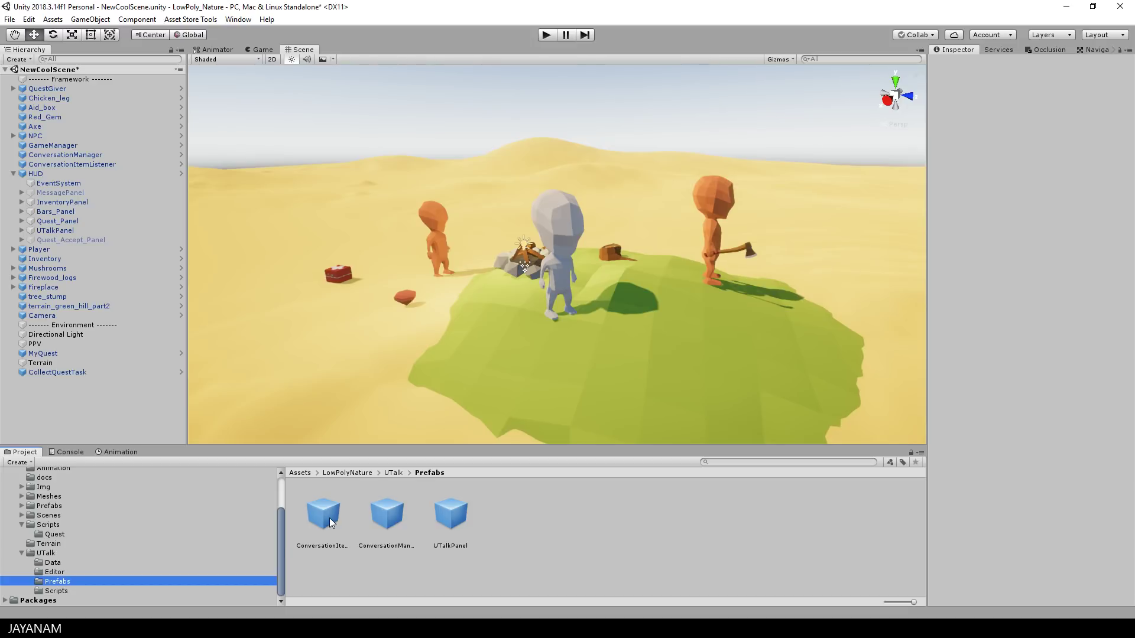
pyautogui.moveTo(329, 518); pyautogui.dragTo(40, 403)
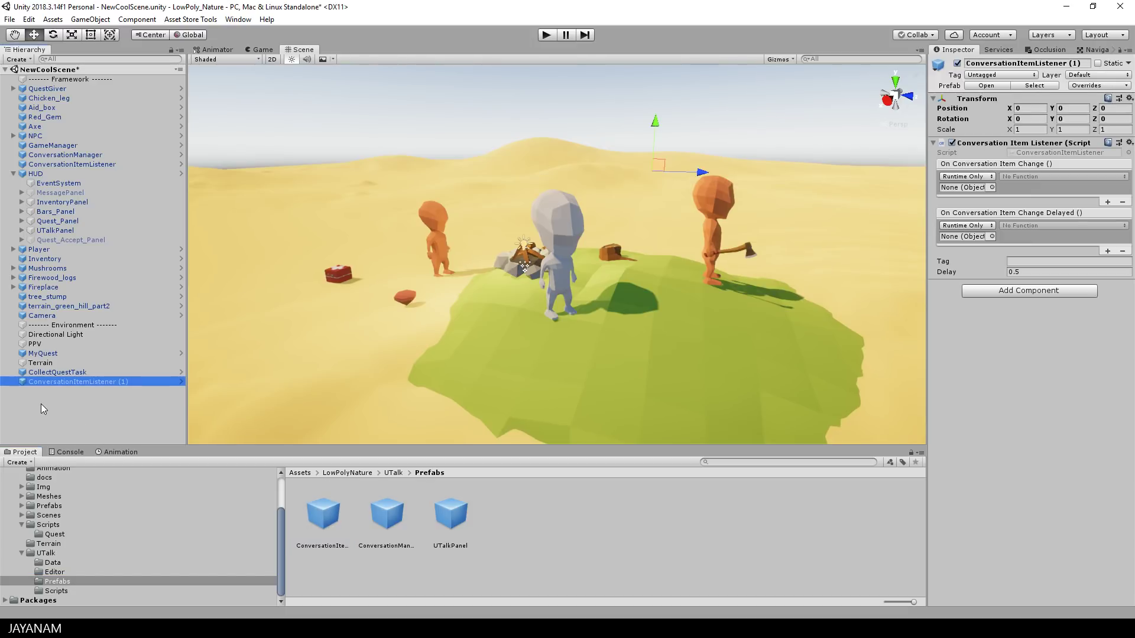
# - Rename the newly added conversation listener as ConversationItemListener_GemQuest
pyautogui.click(65, 381)
pyautogui.press('End')
pyautogui.press('BackSpace')
pyautogui.press('BackSpace')
pyautogui.press('BackSpace')
pyautogui.press('BackSpace')
pyautogui.write('_Gem')
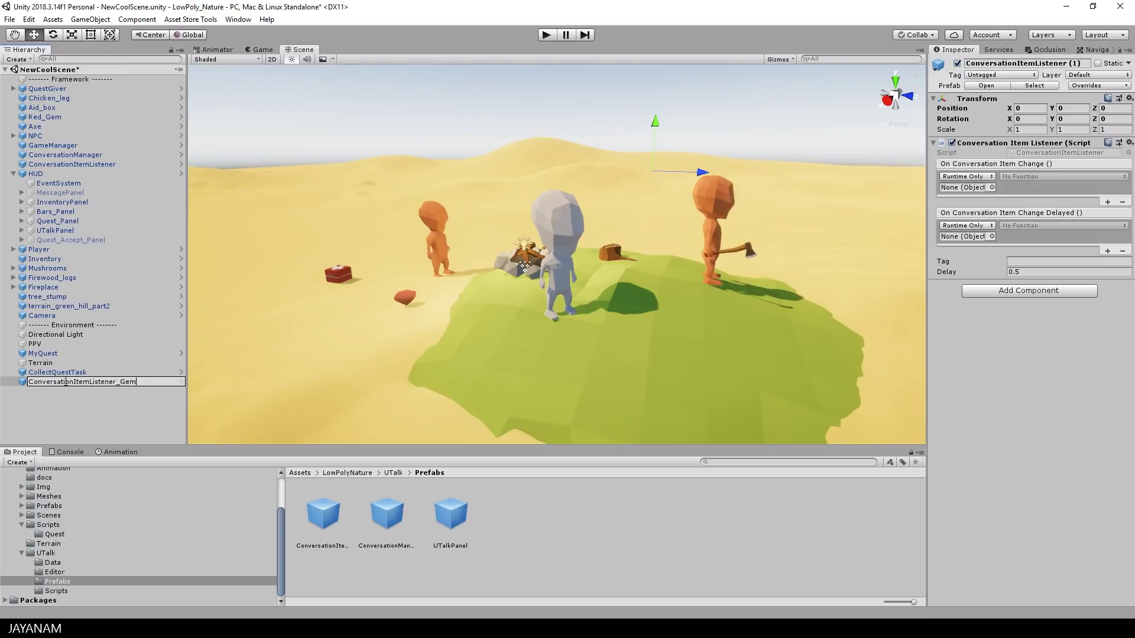
pyautogui.write('Quest')
pyautogui.press('Return')
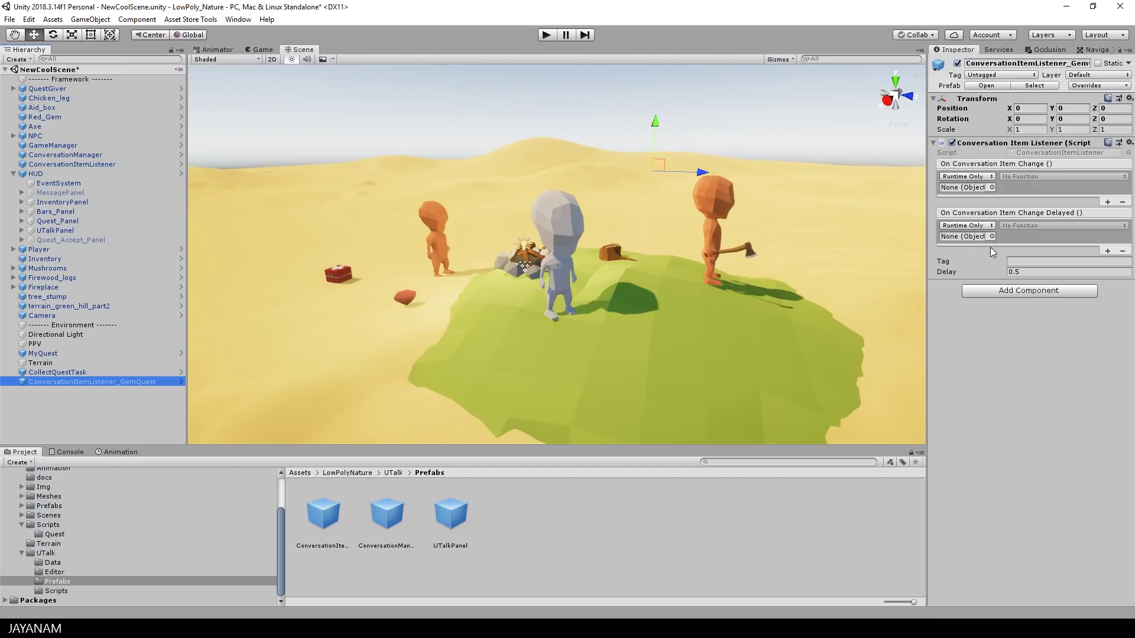
# - Set the listener's tag to AcceptGemQuest and make its On Conversation Item Change event call QuestGiver.Accept
pyautogui.click(1009, 254)
pyautogui.write('AcceptGem')
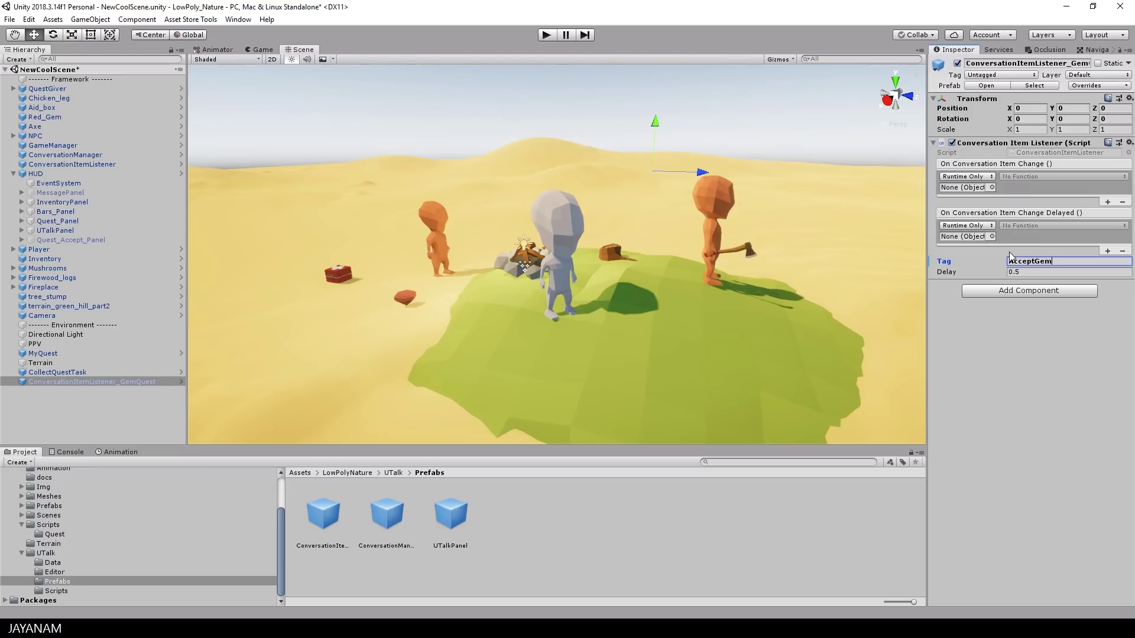
pyautogui.write('Quest')
pyautogui.moveTo(47, 88); pyautogui.dragTo(964, 187)
pyautogui.click(1025, 176)
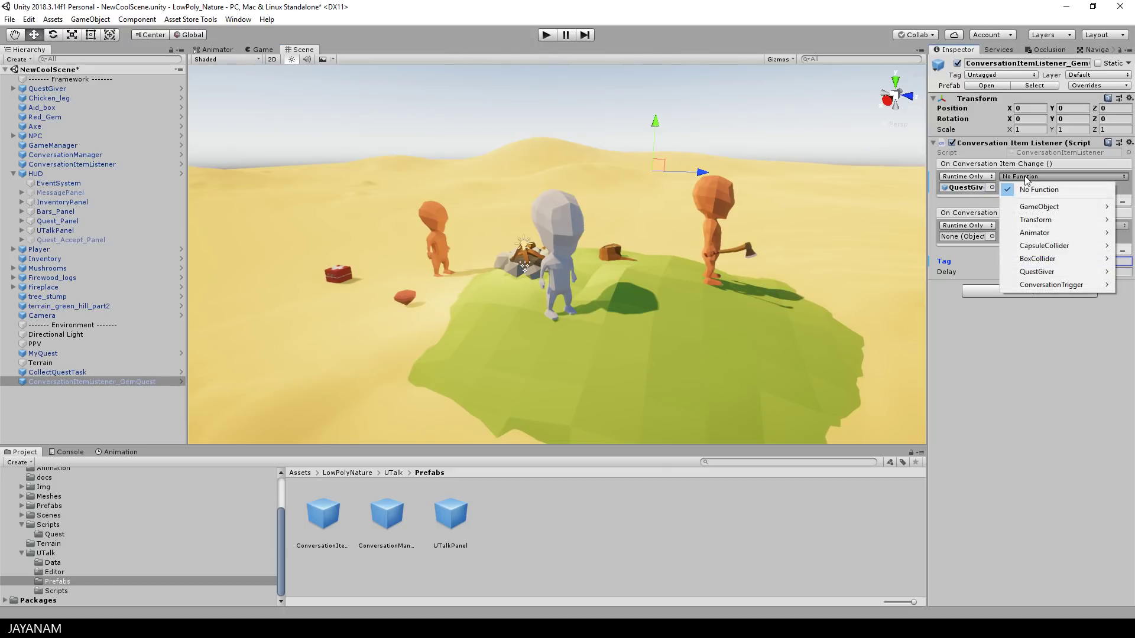
pyautogui.moveTo(1077, 275)
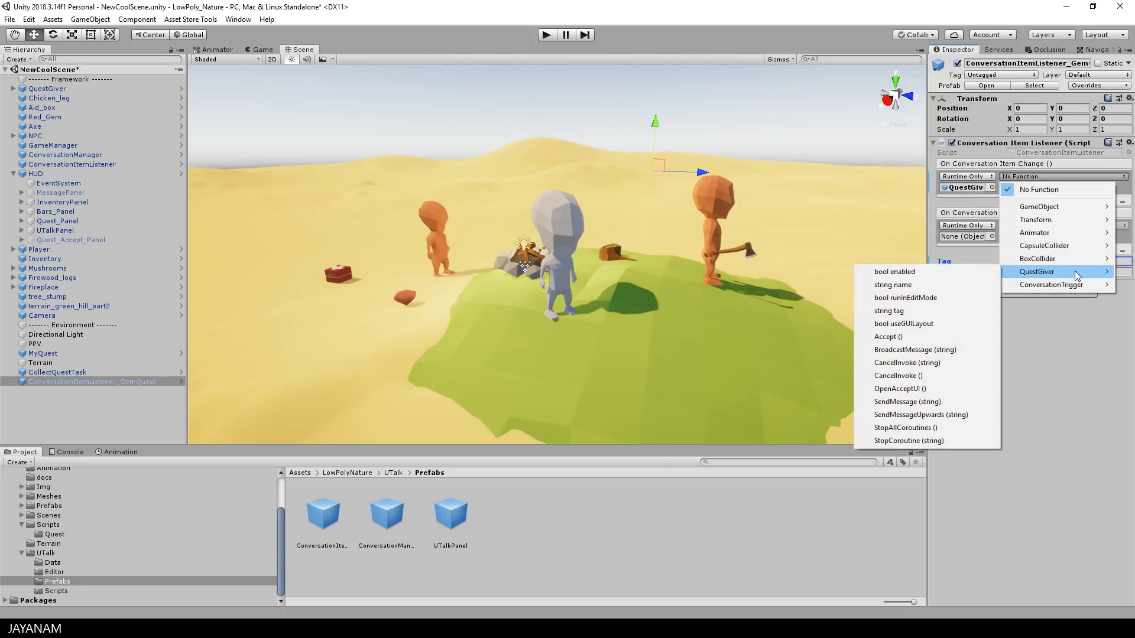
pyautogui.click(903, 338)
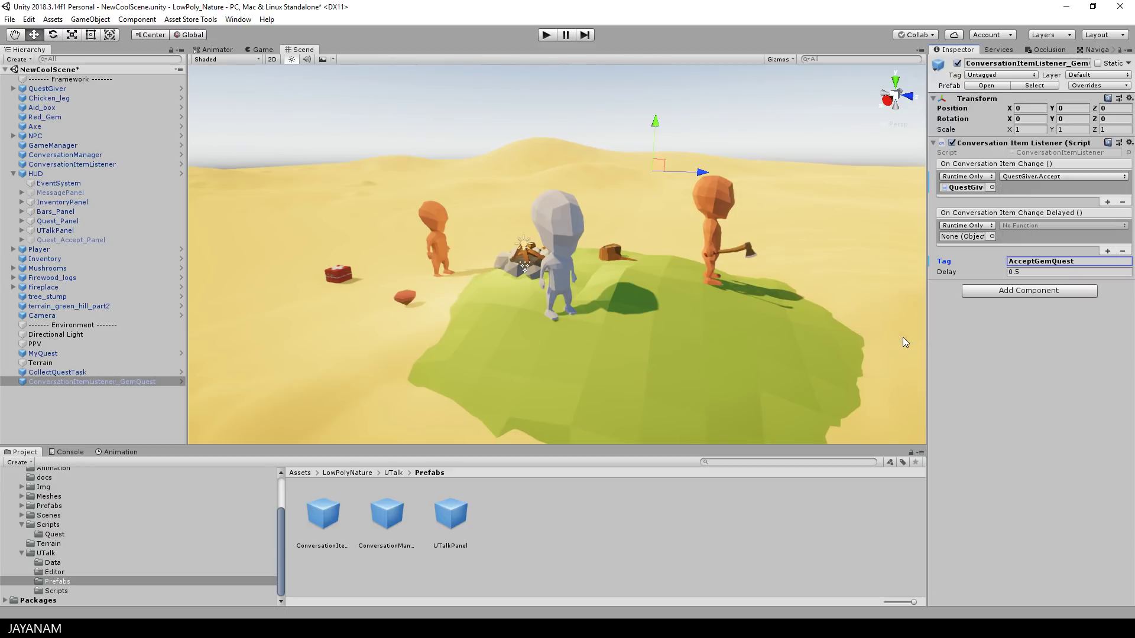
# - Run the scene, walk the player to the QuestGiver and accept the quest with the "Alright, why not" reply
pyautogui.click(547, 37)
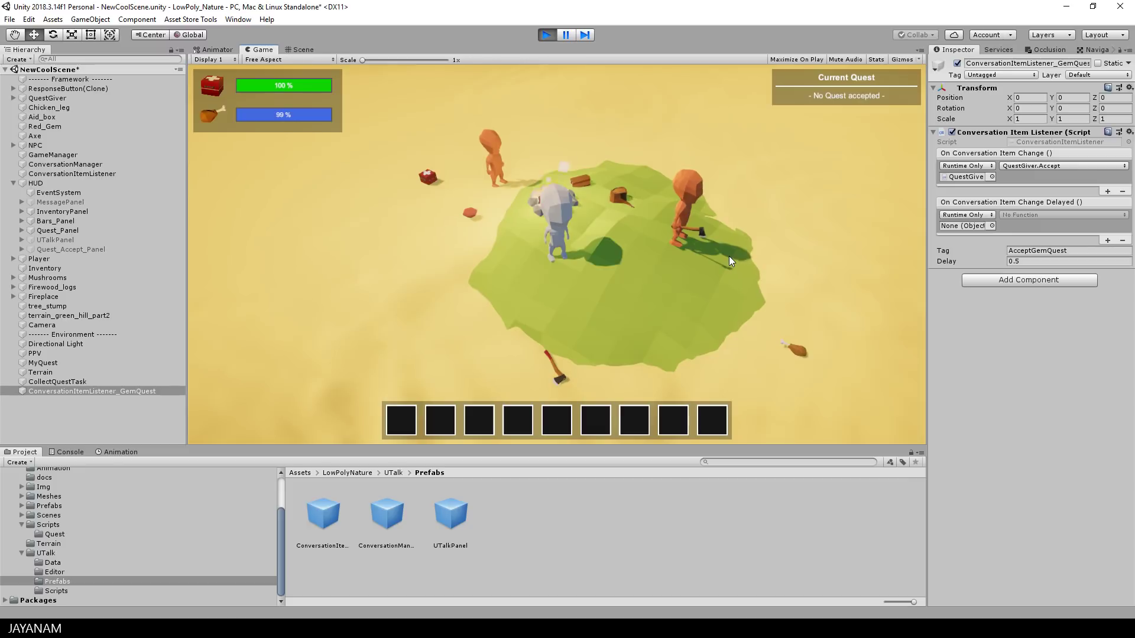
pyautogui.press('w')
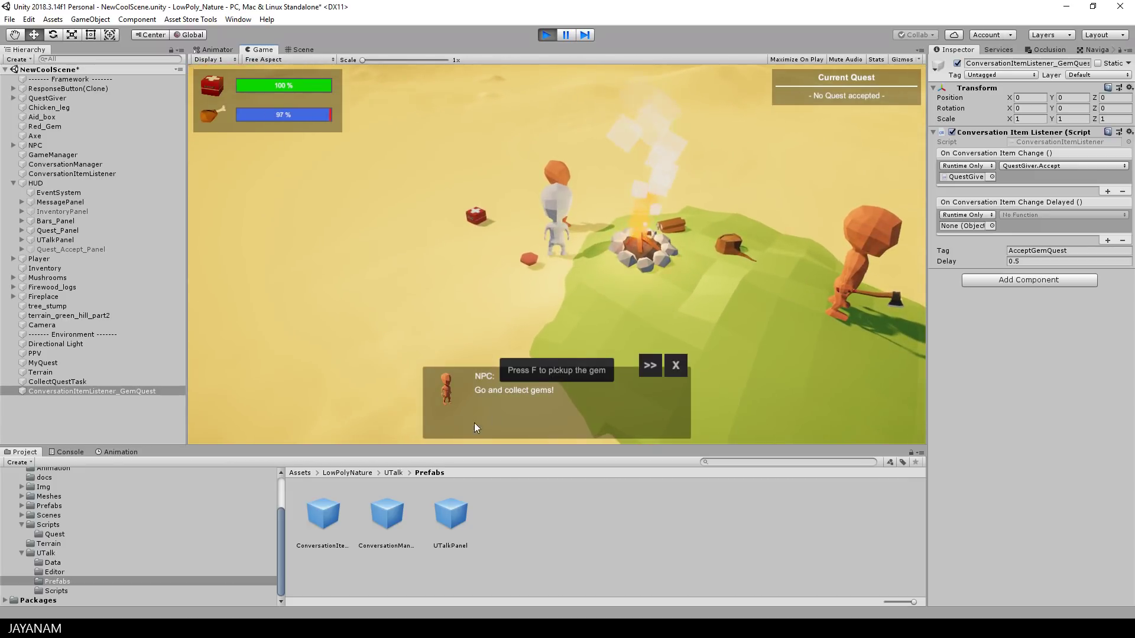
pyautogui.press('w')
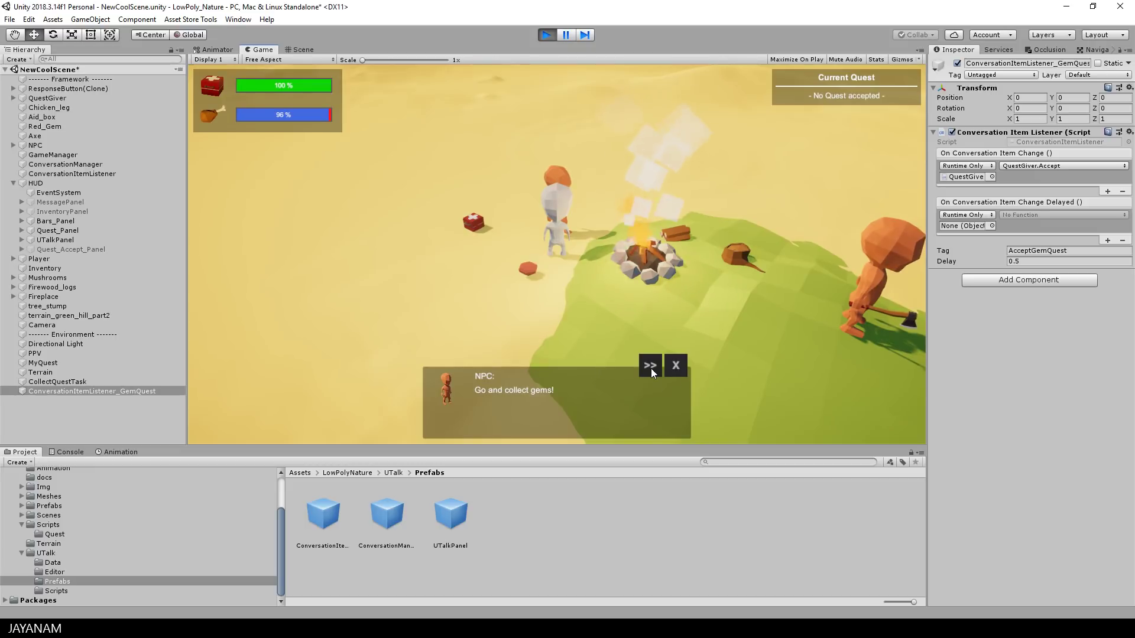
pyautogui.click(650, 366)
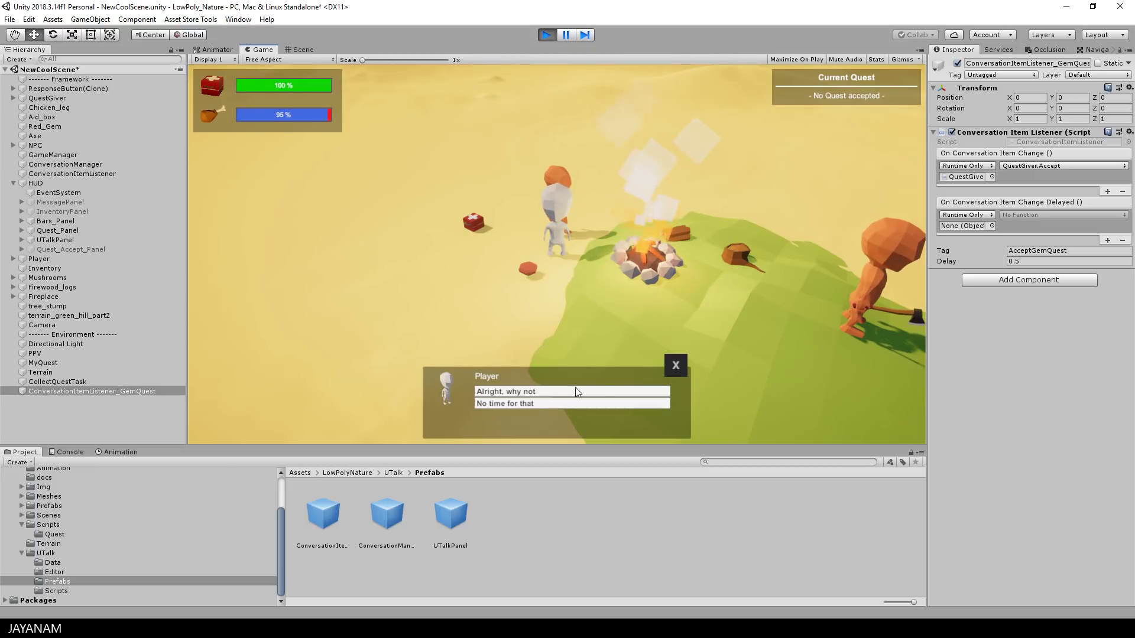
pyautogui.click(536, 392)
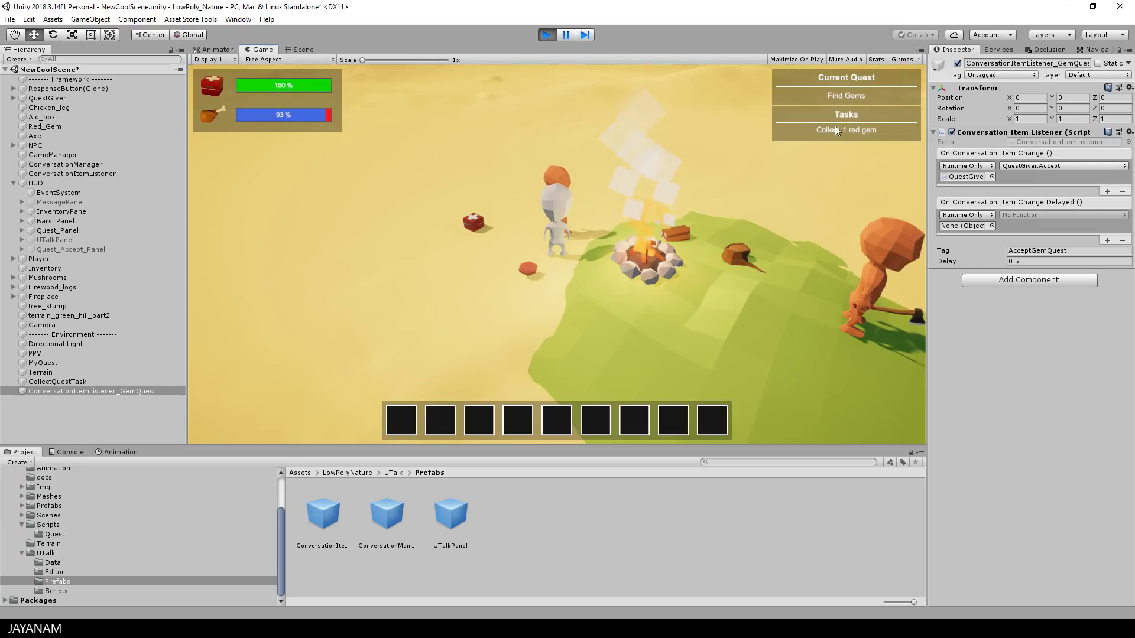
# - Walk to the red gem and pick it up to complete the quest, then use one rewarded chicken leg
pyautogui.press('a')
pyautogui.press('s')
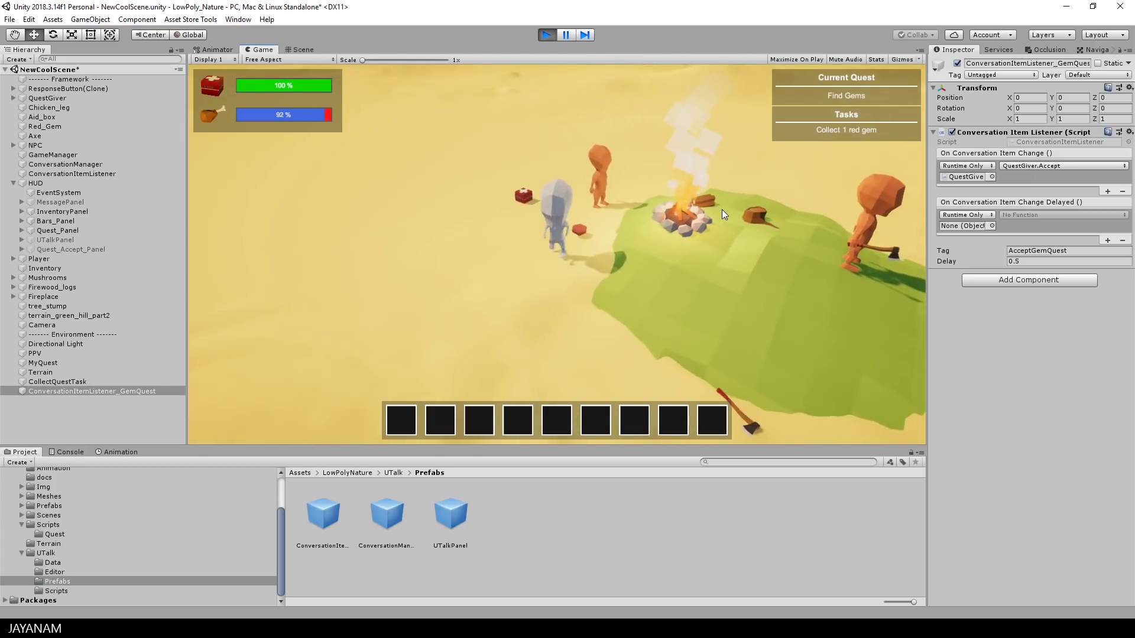
pyautogui.press('w')
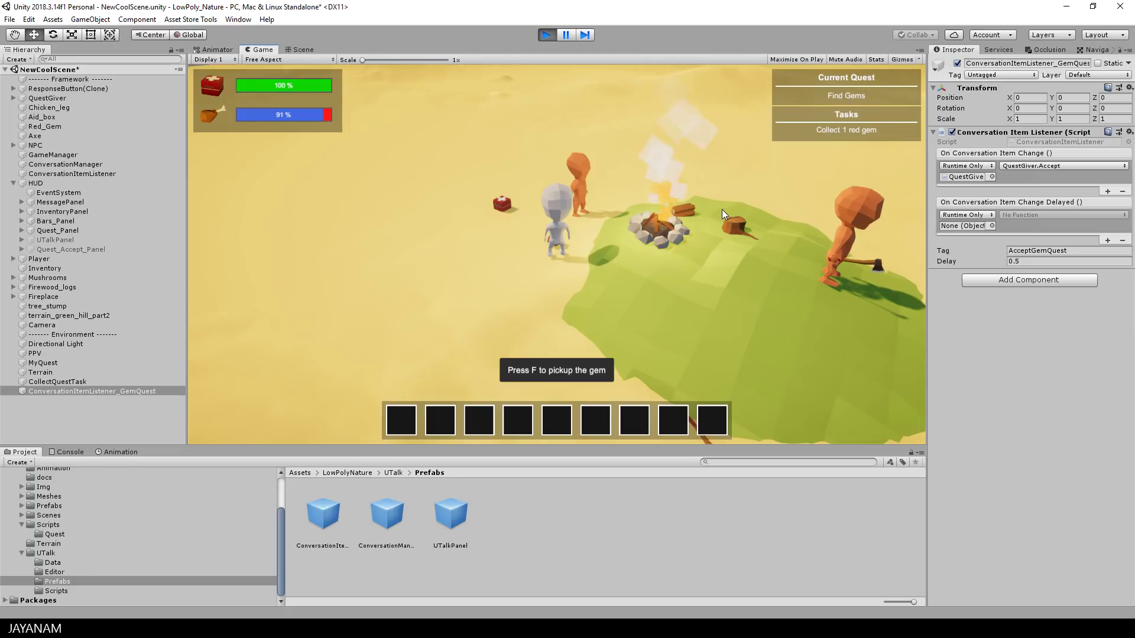
pyautogui.press('f')
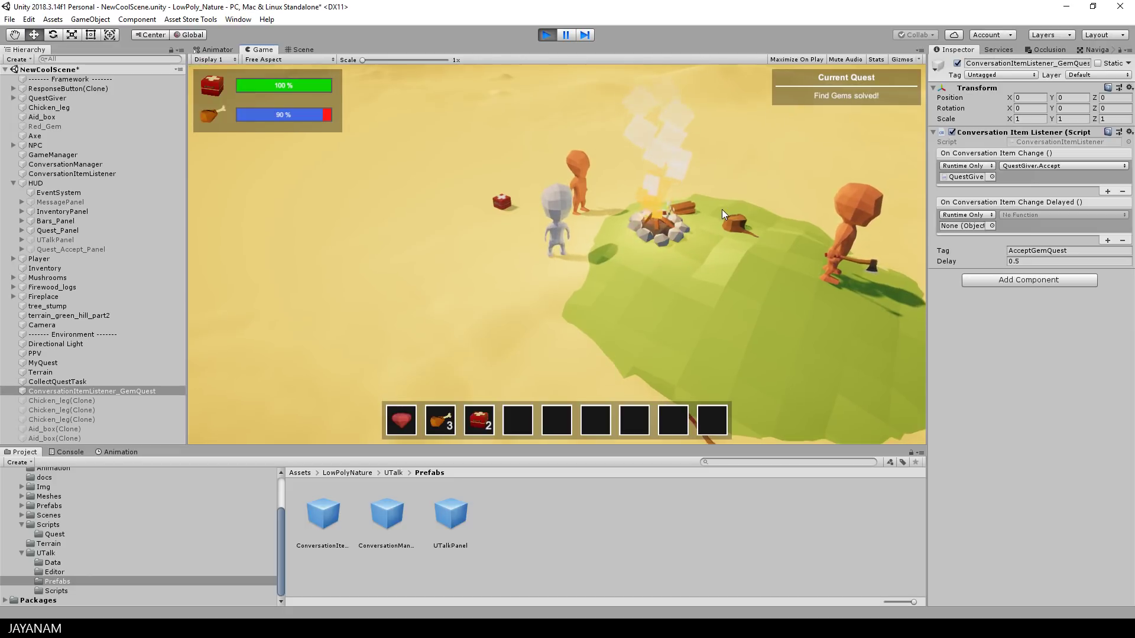
pyautogui.press('s')
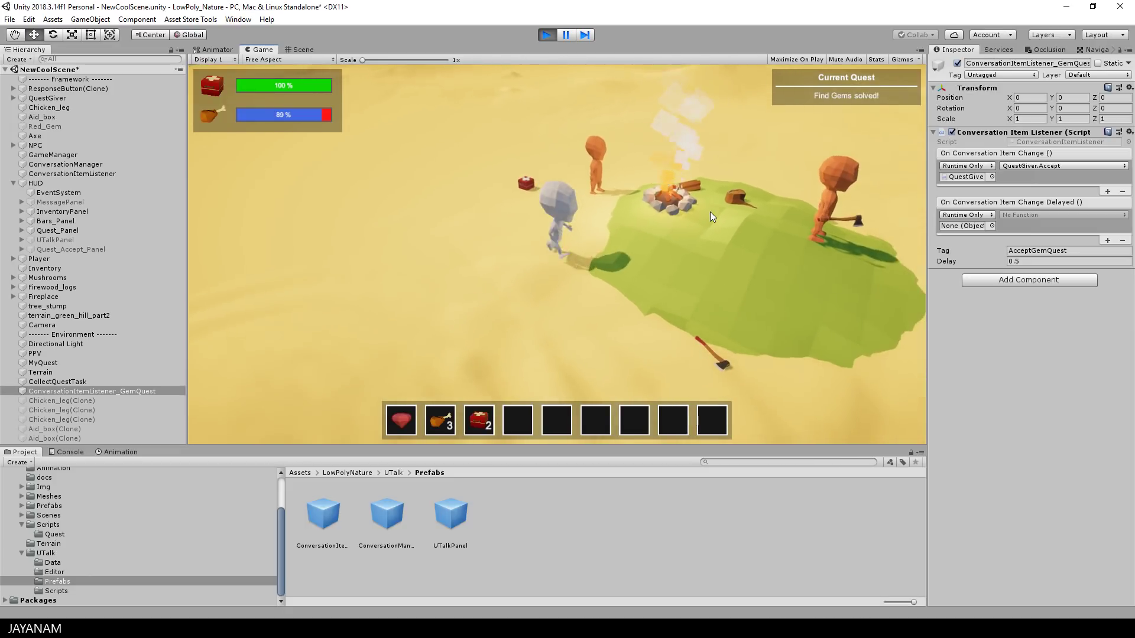
pyautogui.click(445, 424)
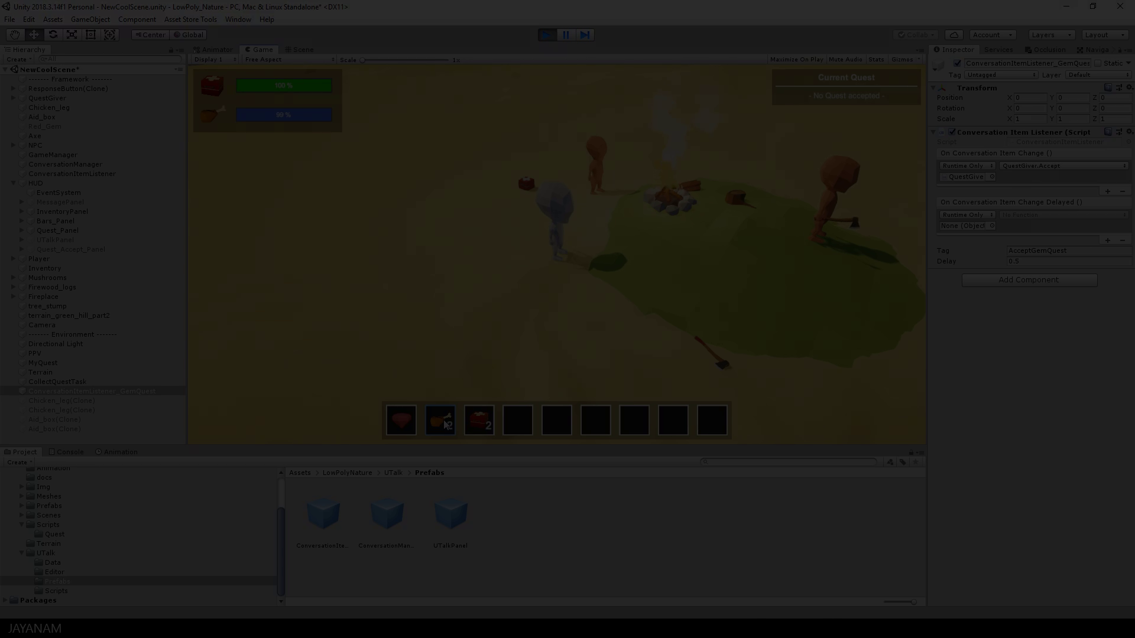